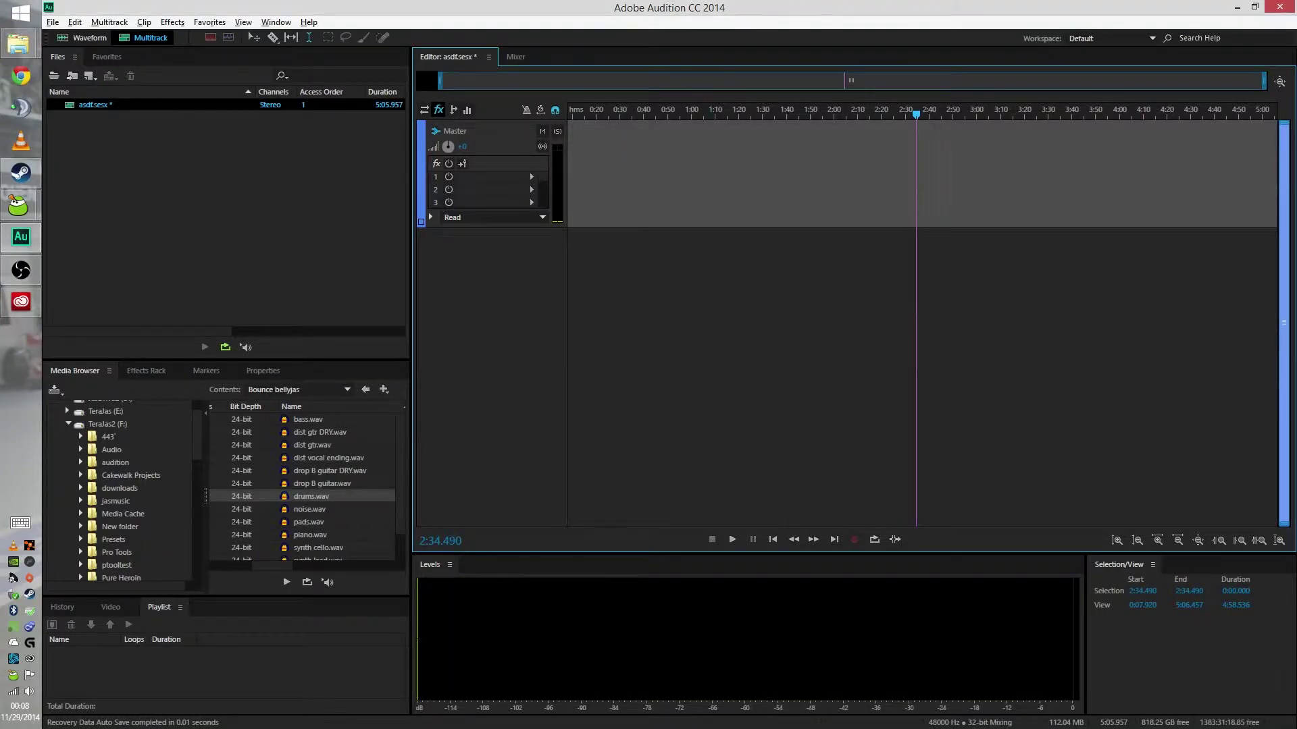
- Drag drums.wav from the Media Browser into the session, creating Track 7 with the drums clip
click(301, 243)
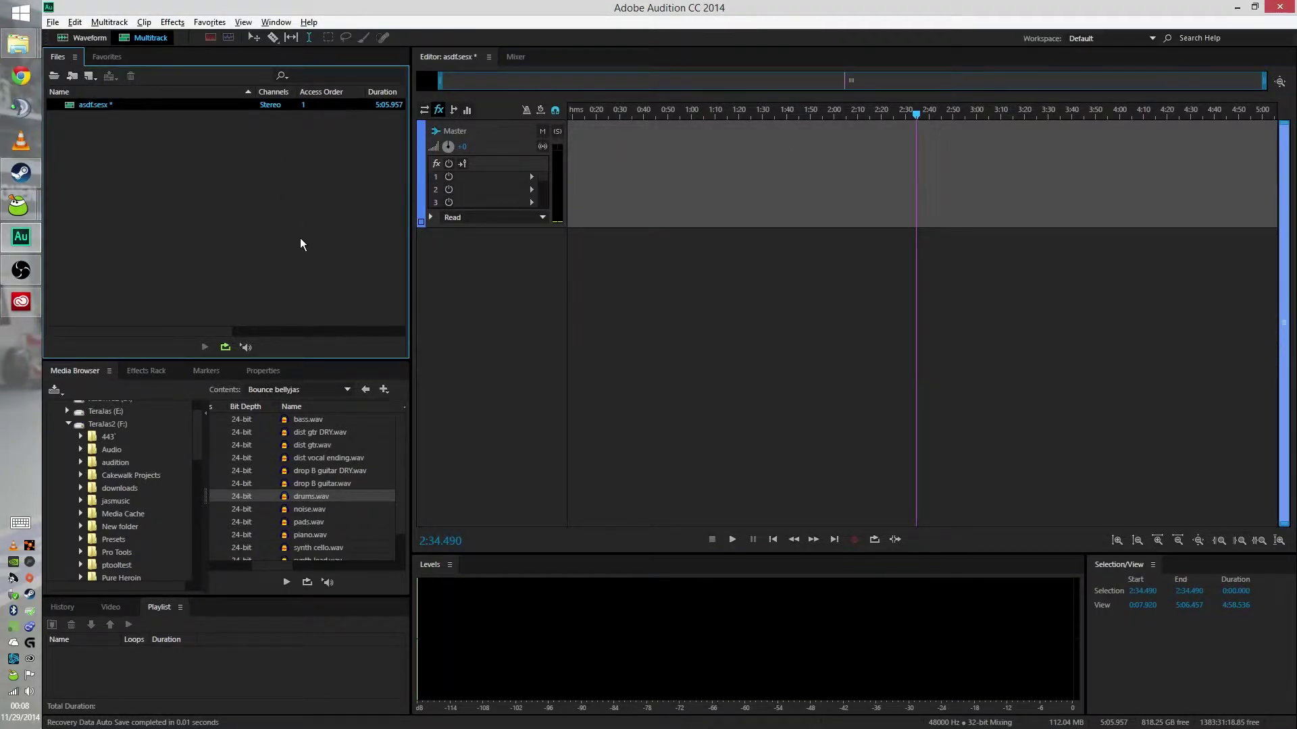
click(315, 501)
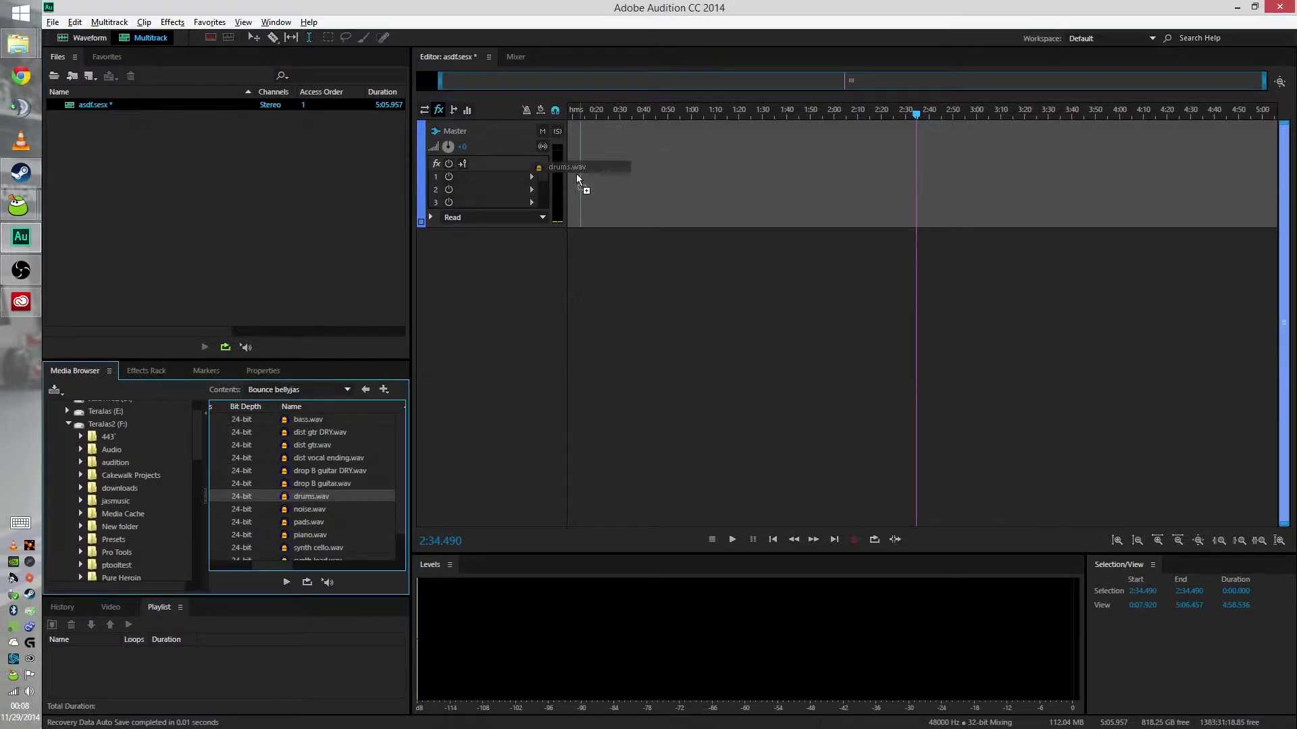
drag(577, 175, 543, 166)
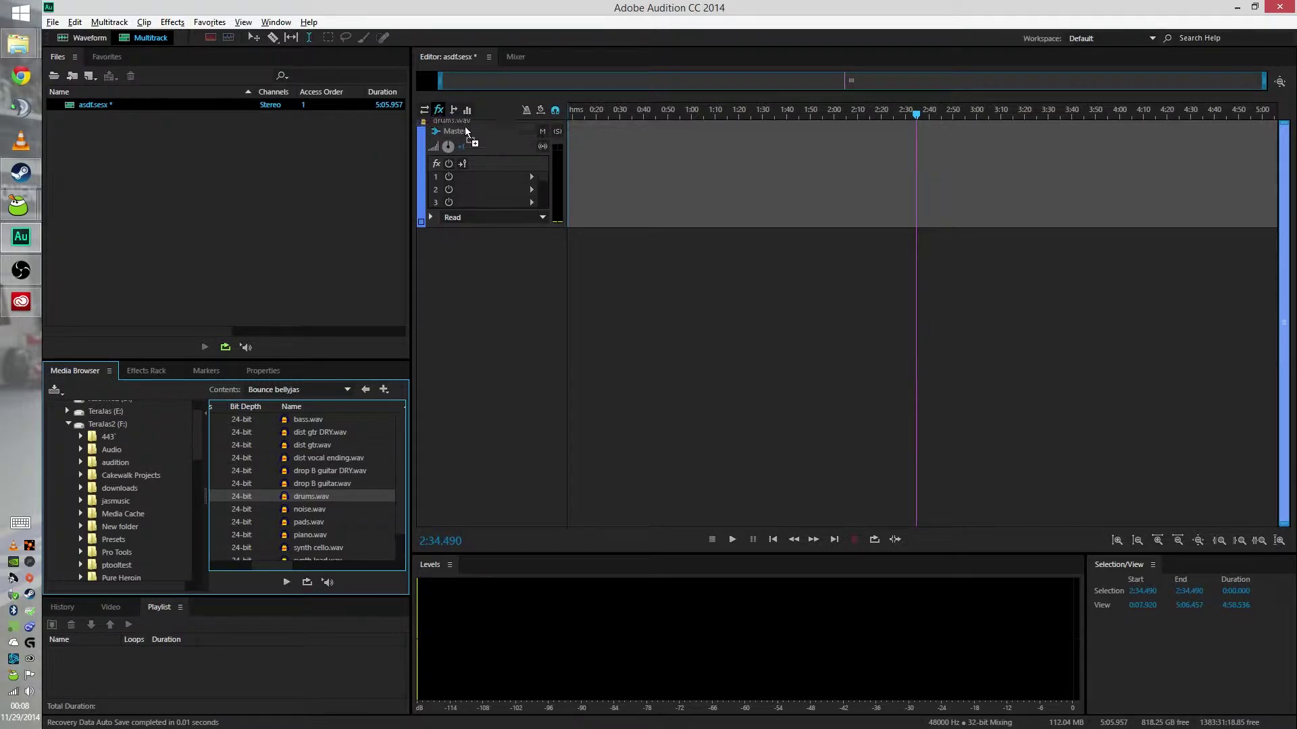
drag(466, 133, 556, 177)
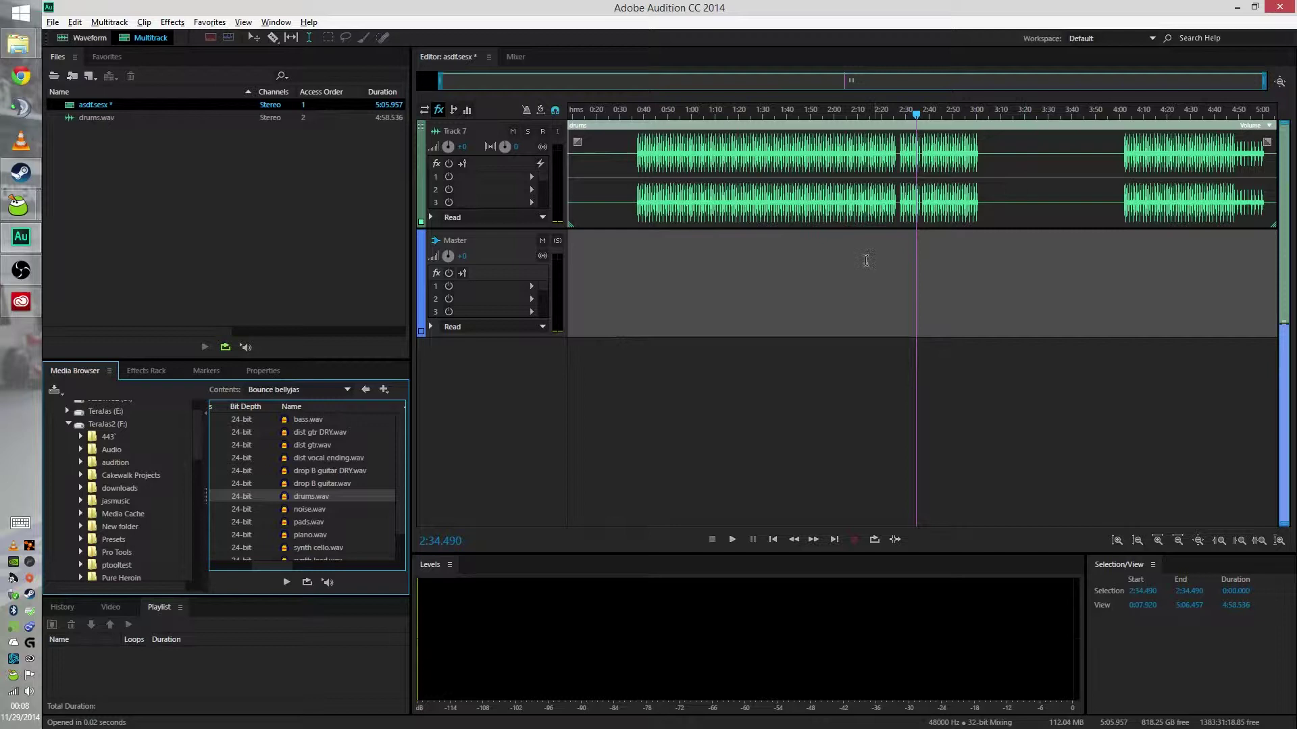
click(930, 164)
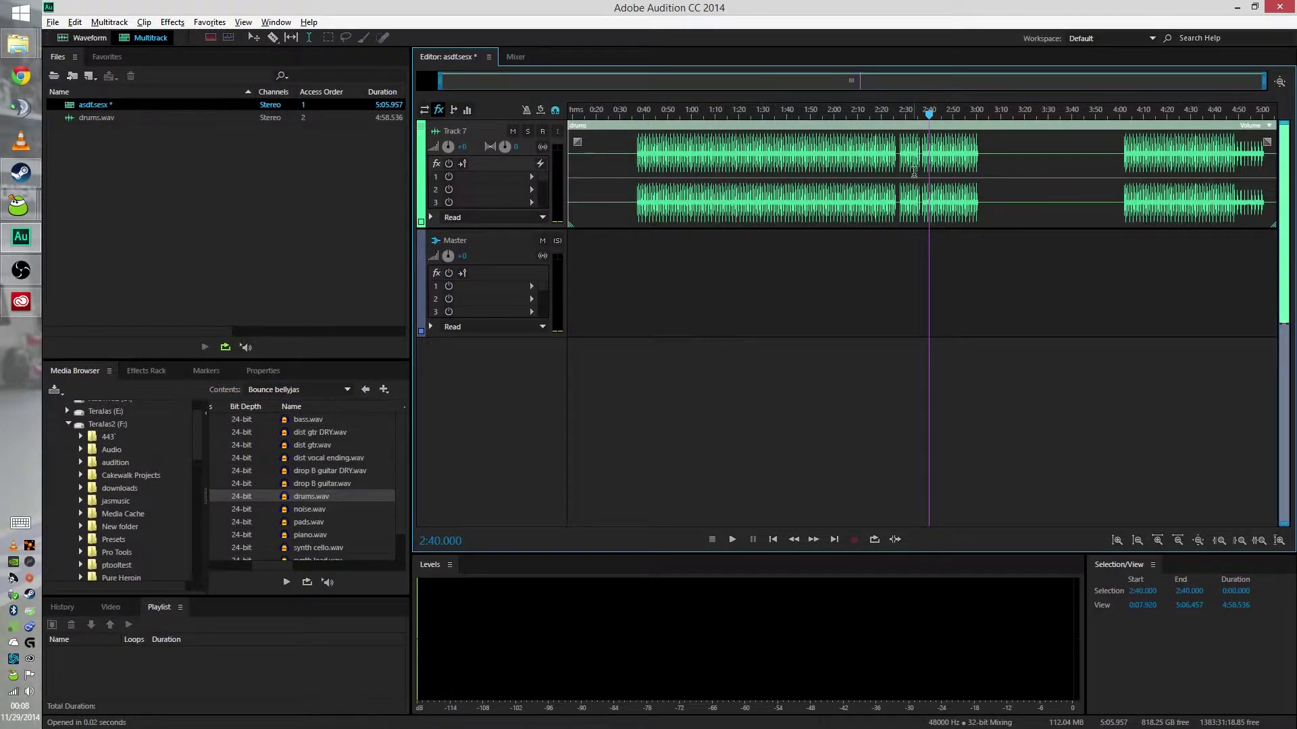
key(space)
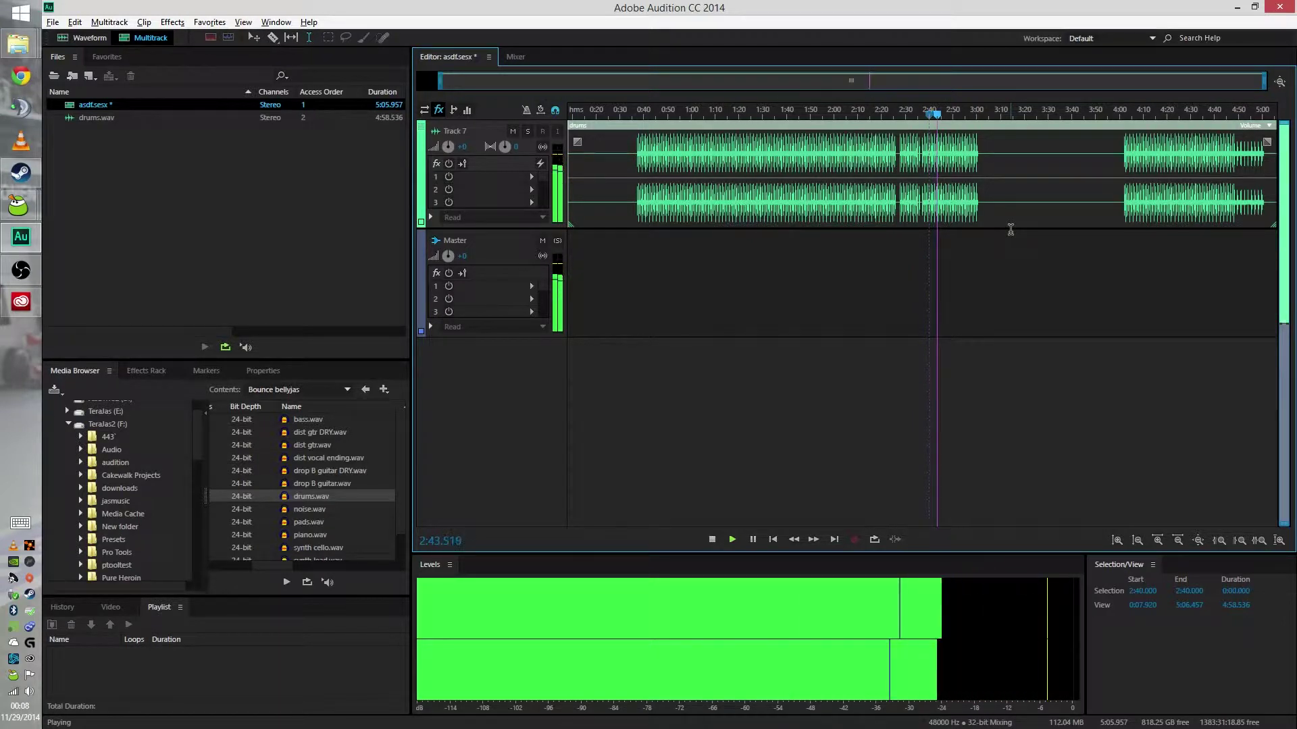
key(space)
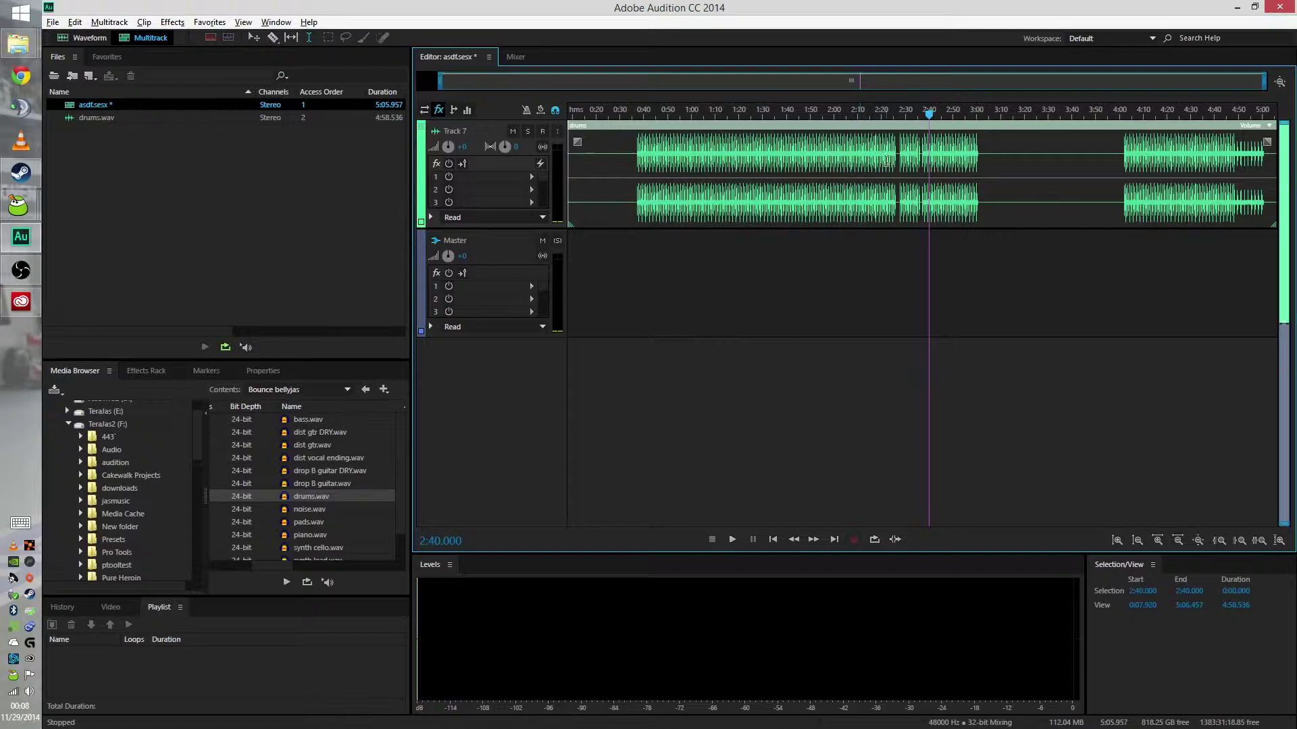
key(space)
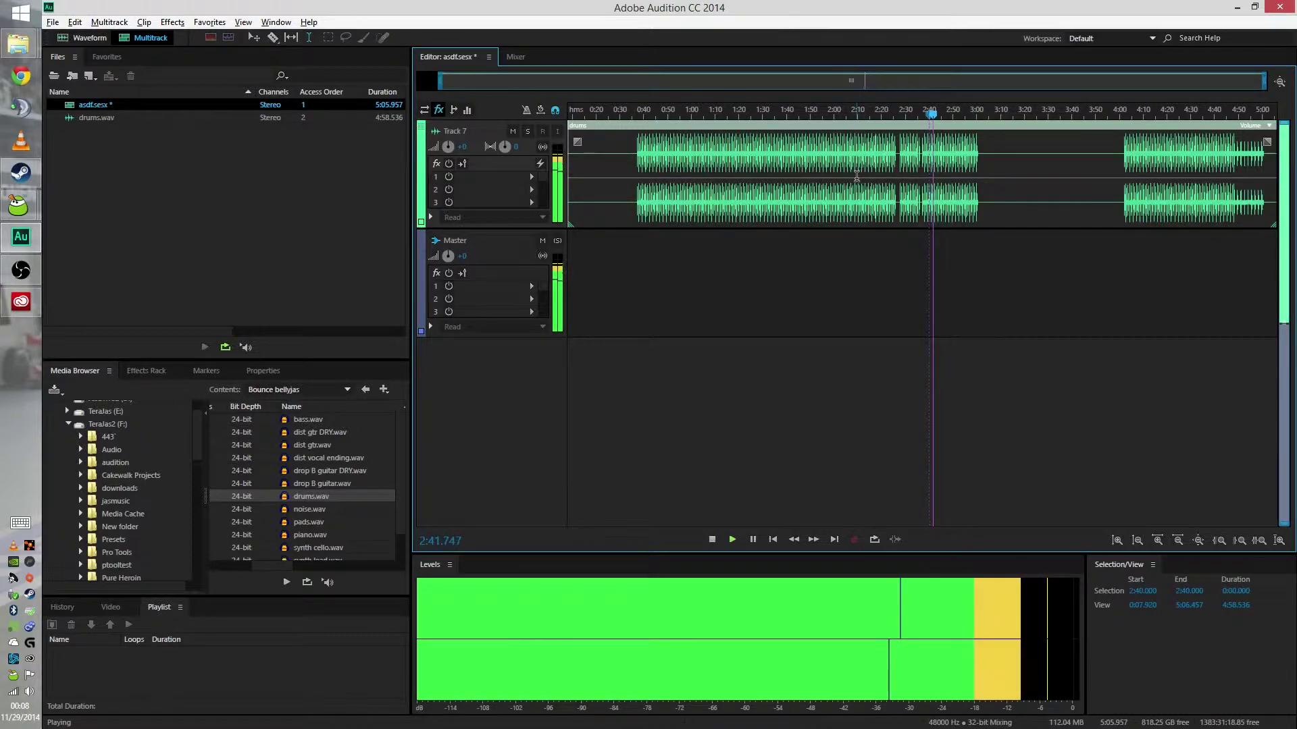
key(space)
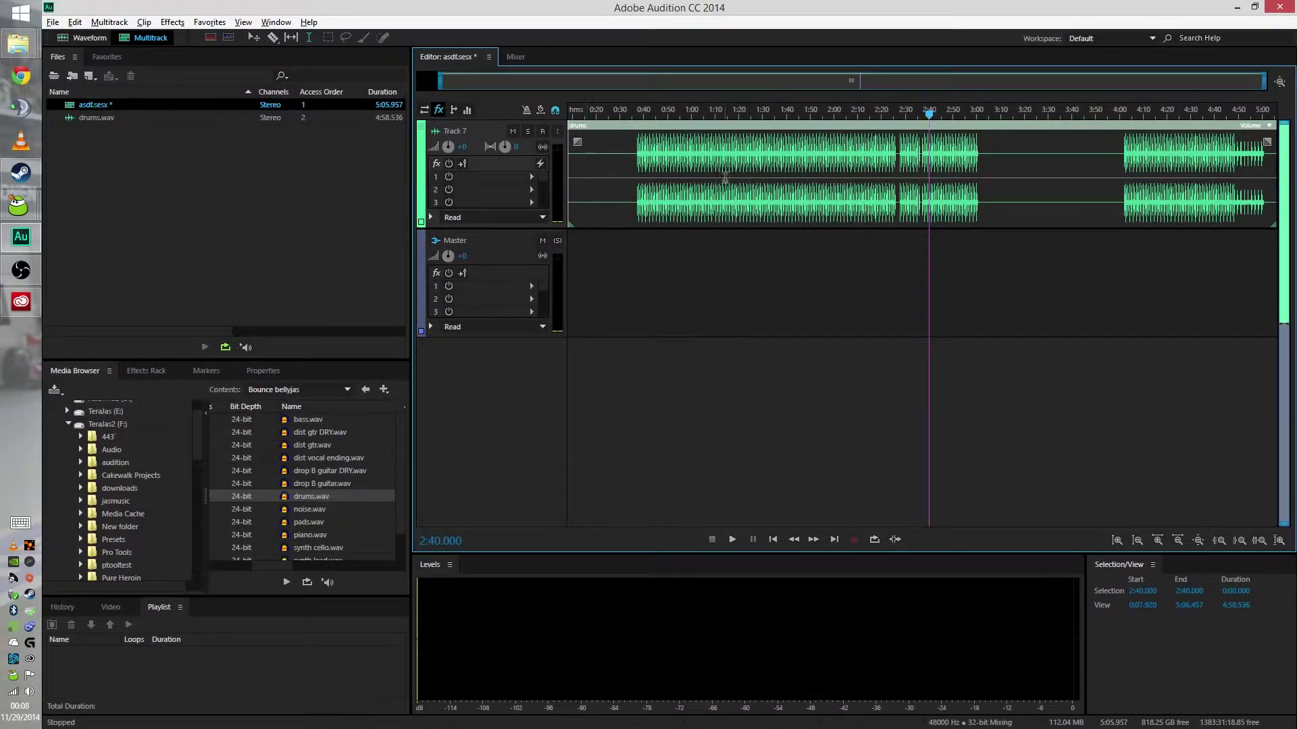
- Insert Amplitude and Compression > Multiband Compressor into Track 7's first effects slot
double_click(737, 161)
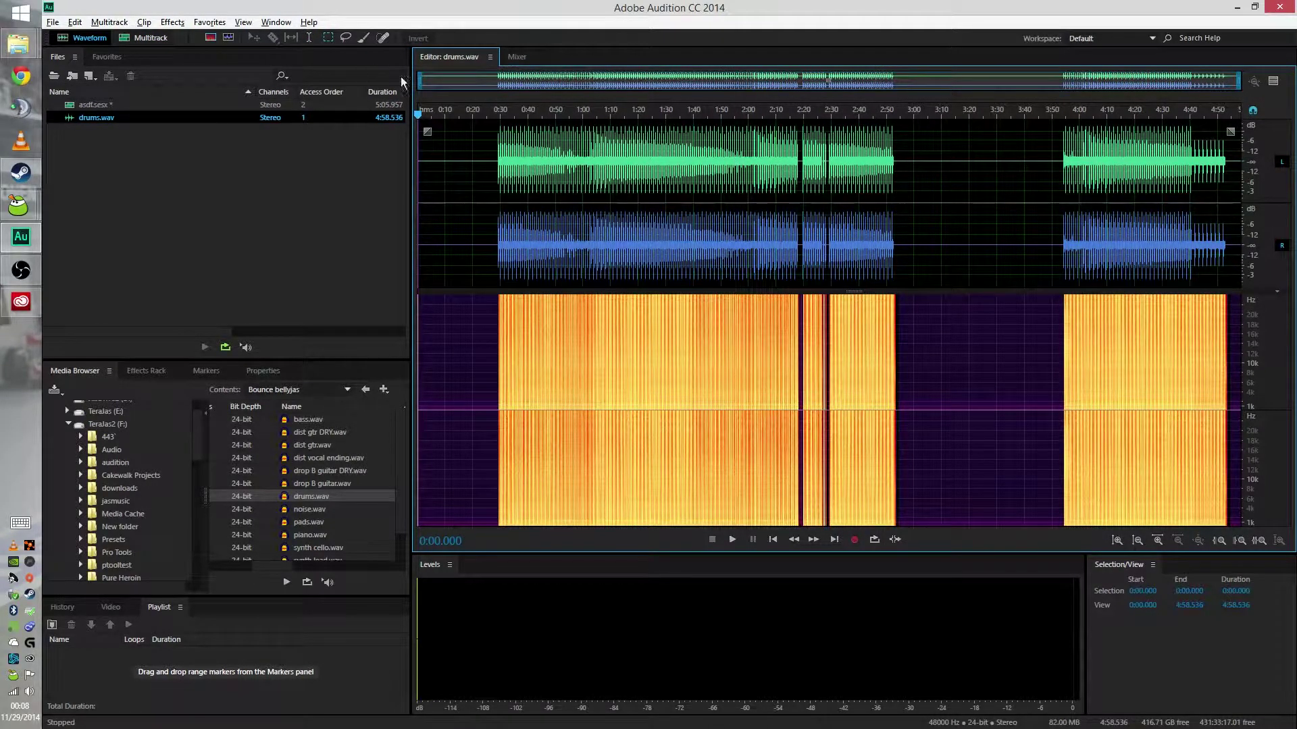
click(139, 41)
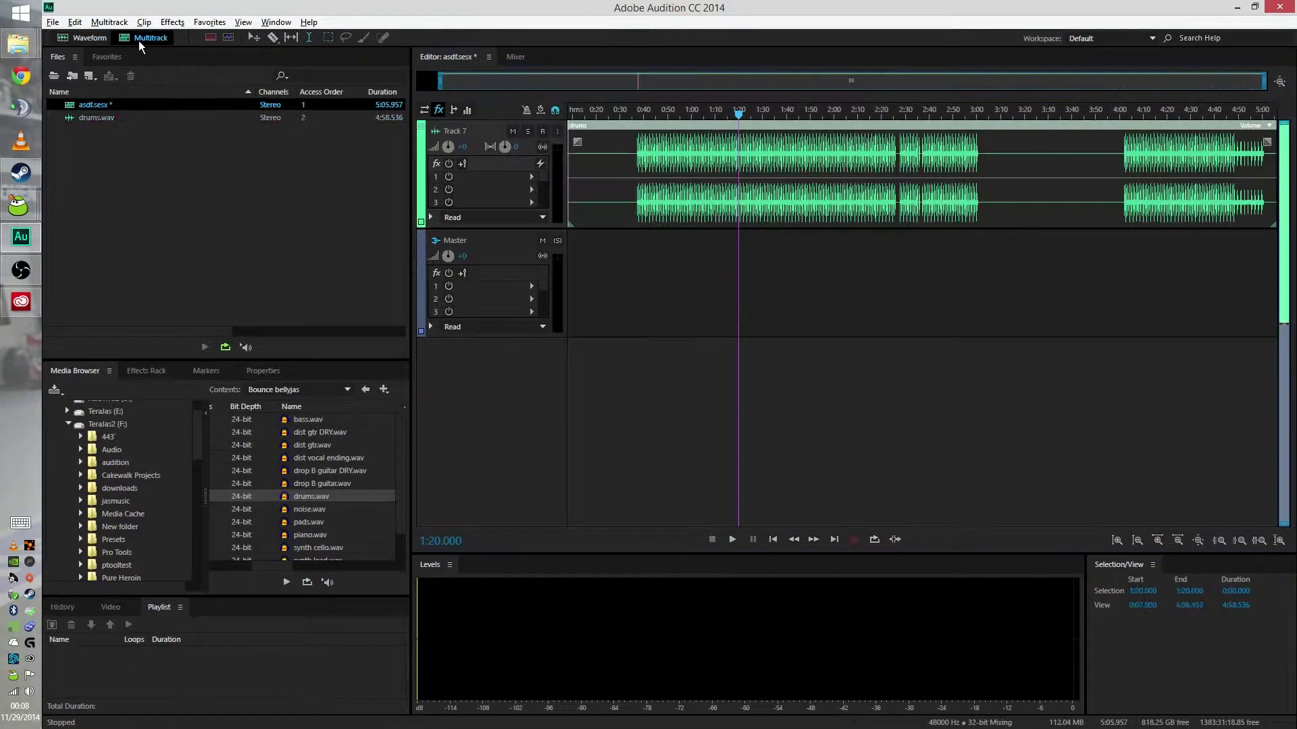
right_click(778, 191)
click(531, 179)
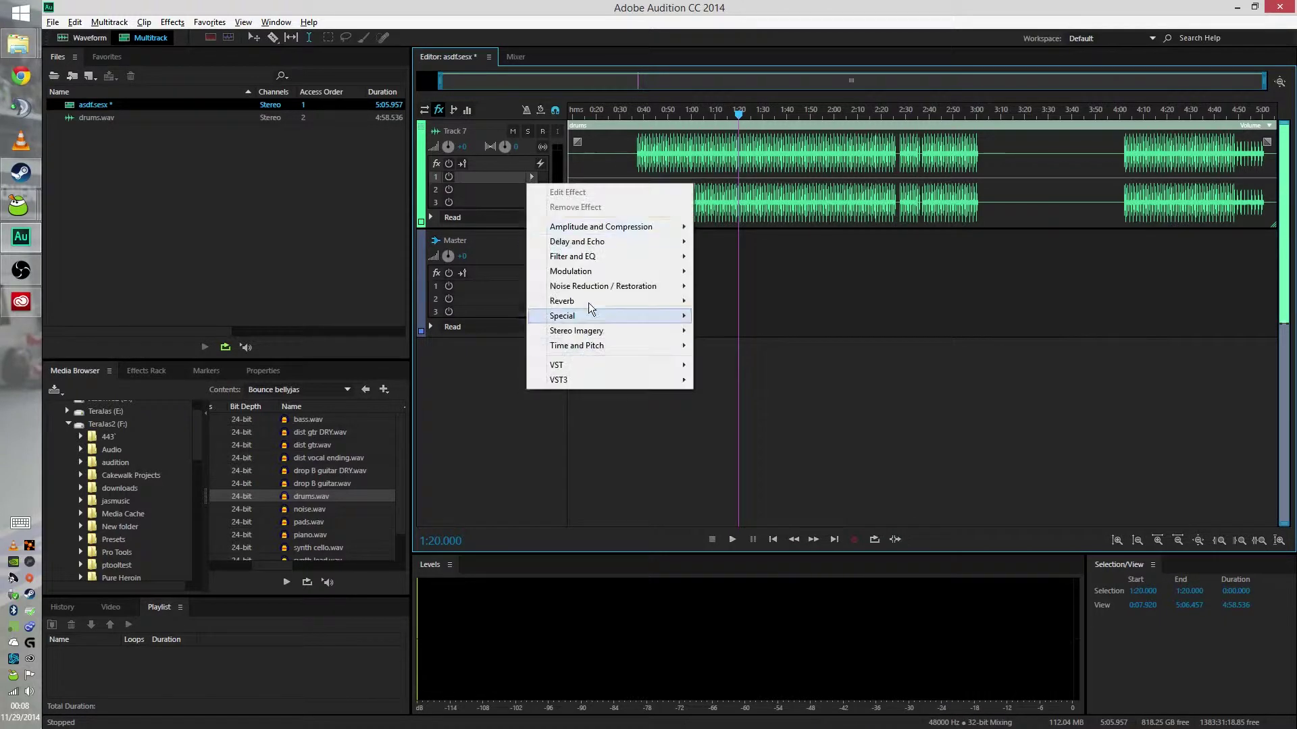
mouse_move(633, 231)
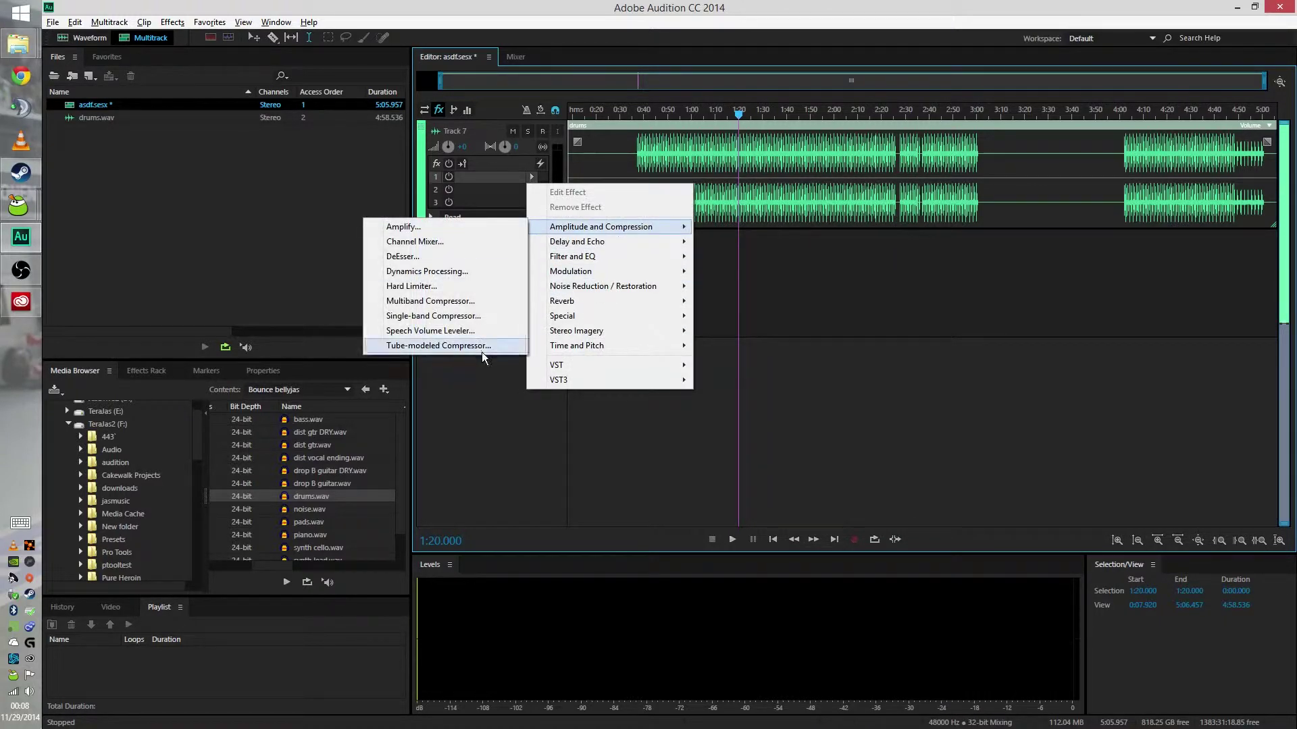
click(481, 300)
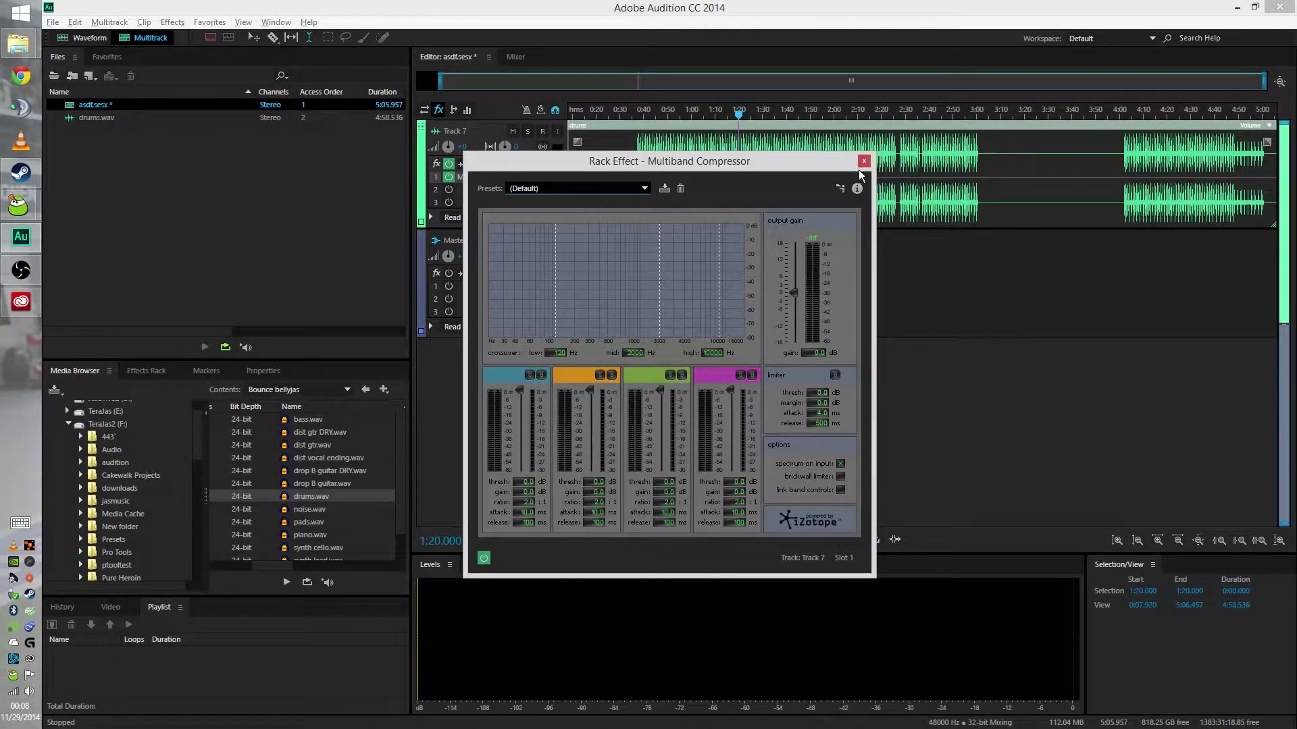
- Preview the drums through the default Multiband Compressor, then close its Rack Effect window
key(space)
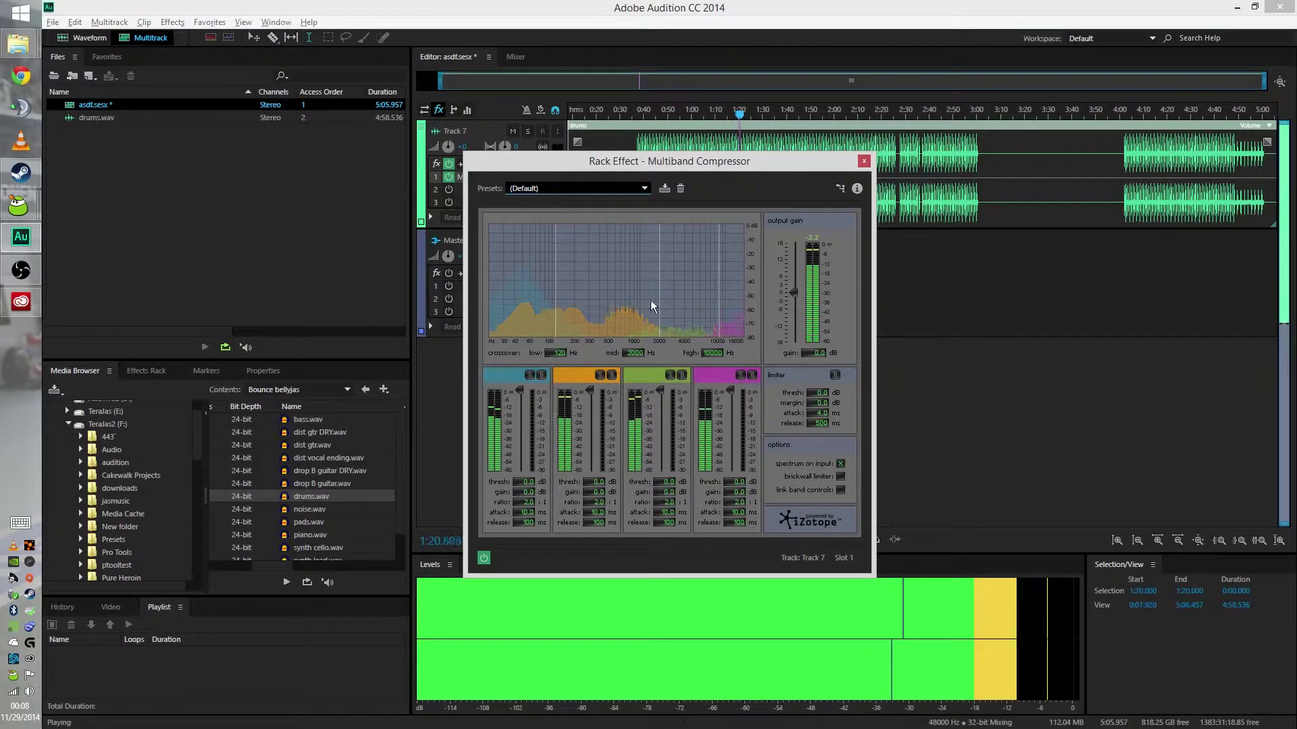
key(space)
click(864, 161)
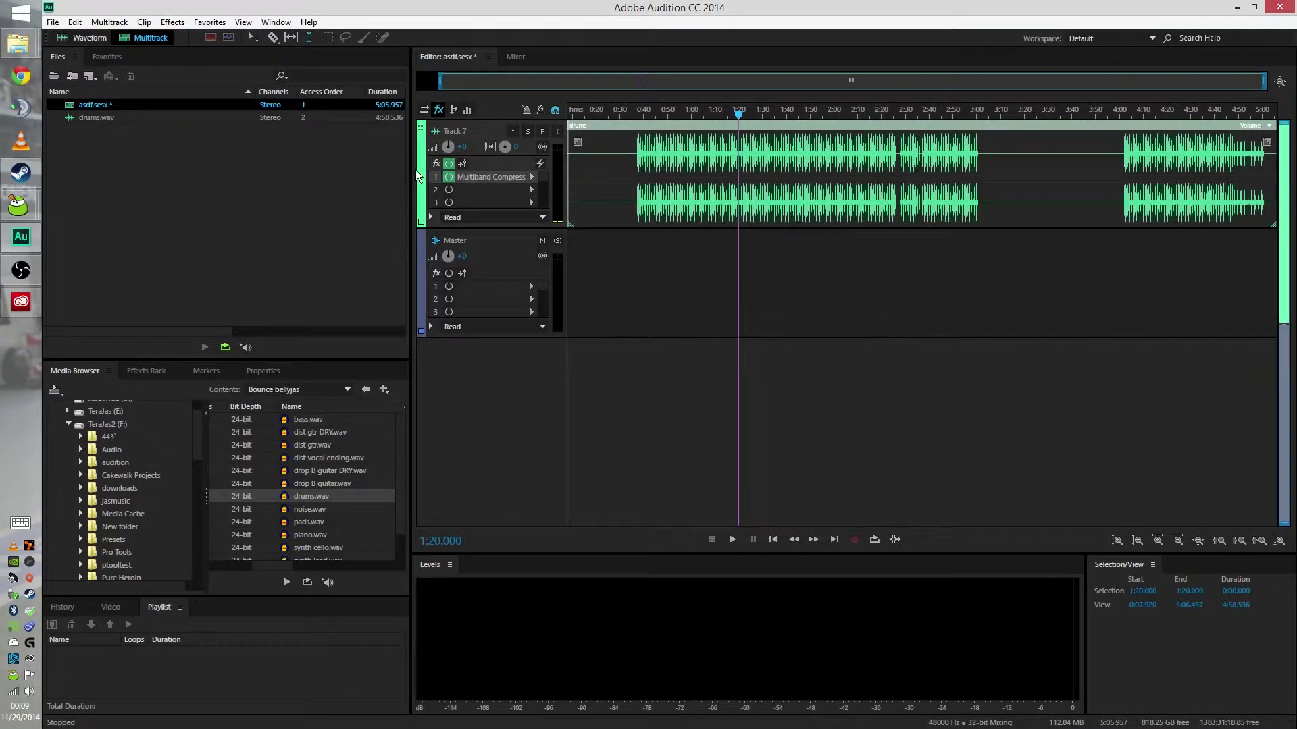
click(485, 180)
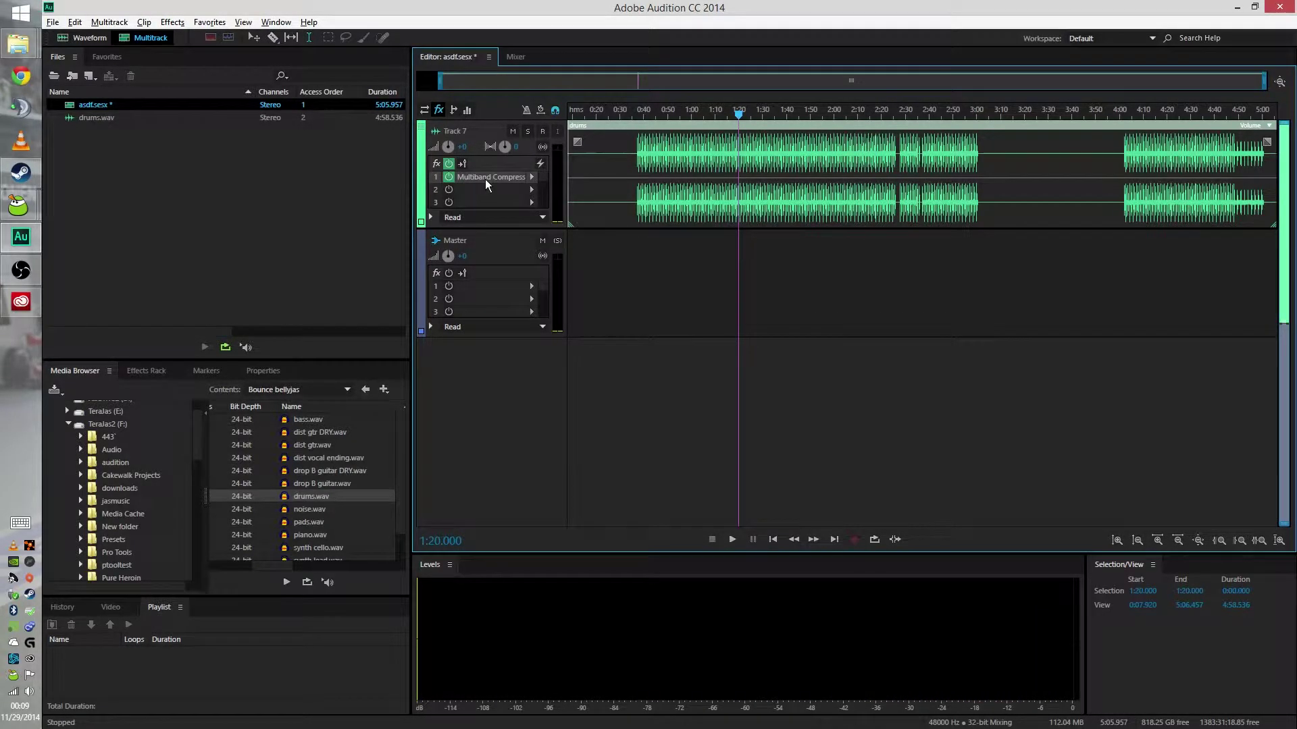
- Remove the Multiband Compressor from Track 7 and open drums.wav in the waveform editor
click(532, 178)
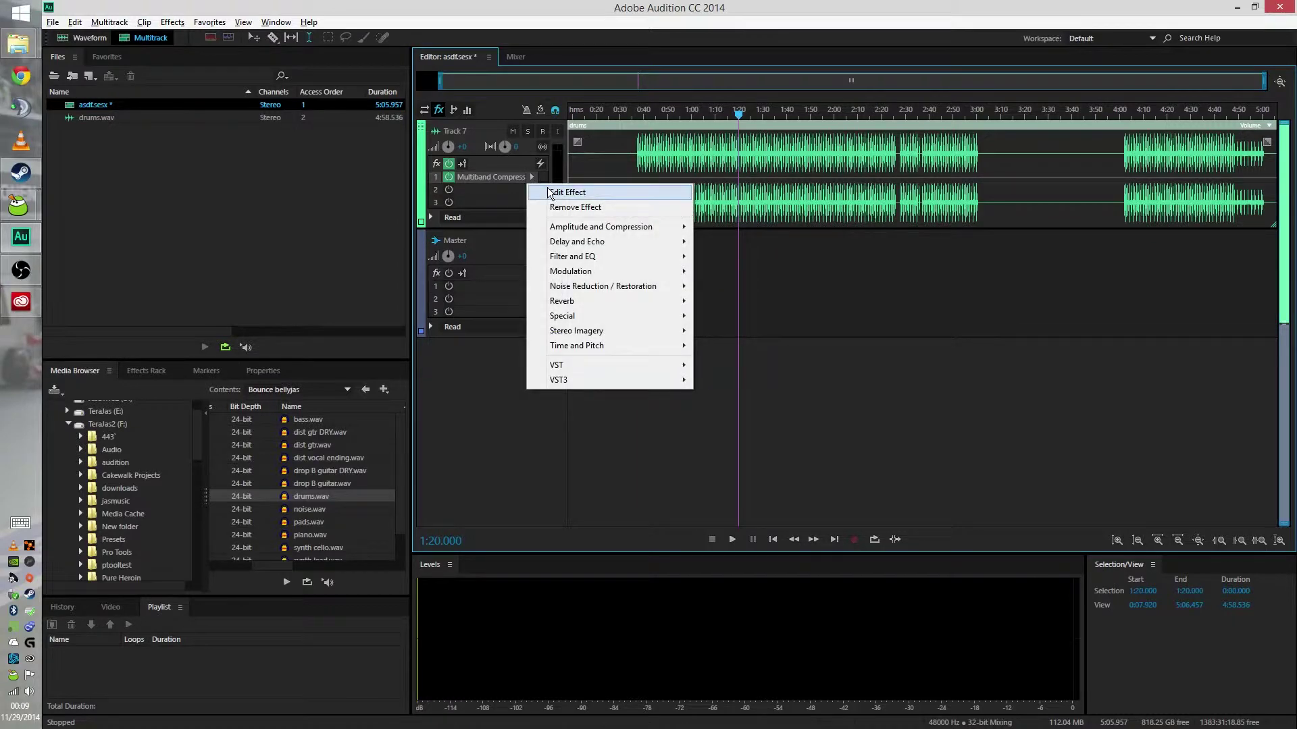
click(567, 208)
double_click(691, 203)
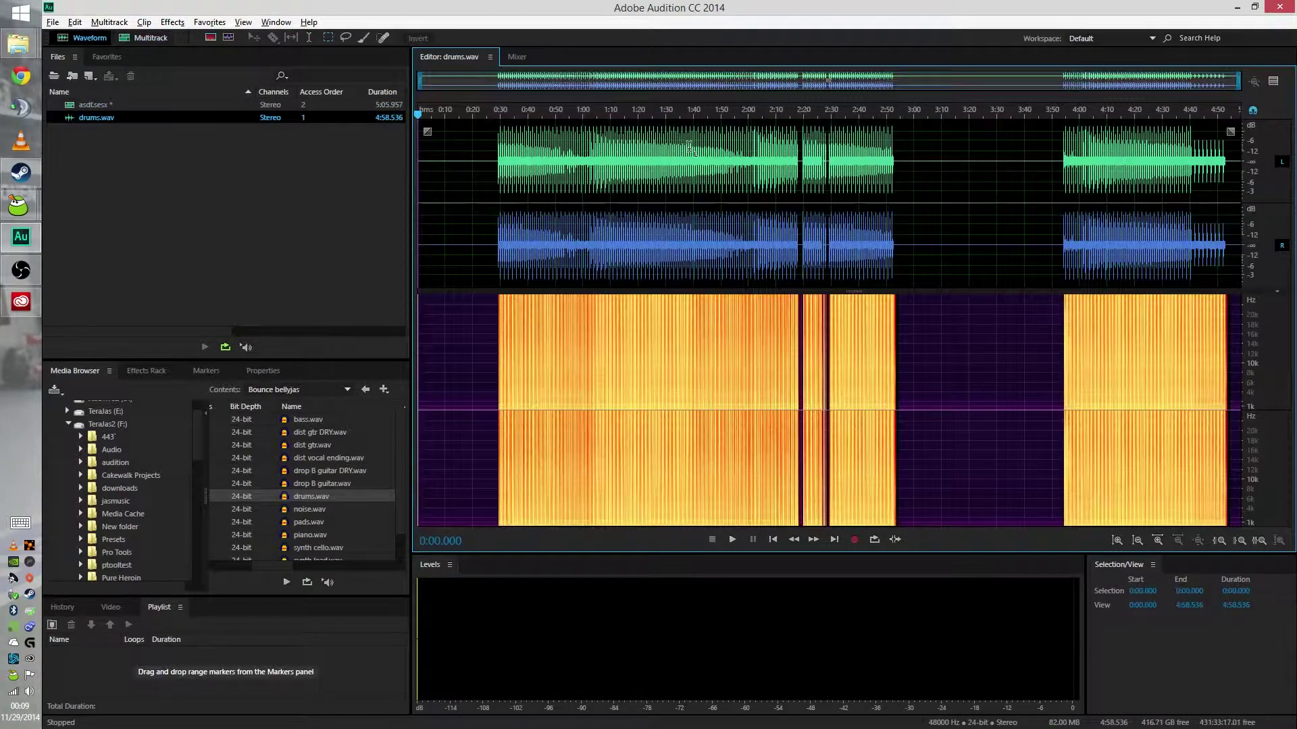
- Split drums.wav with the Frequency Band Splitter at 196, 4587 and 7782 Hz crossovers
right_click(691, 225)
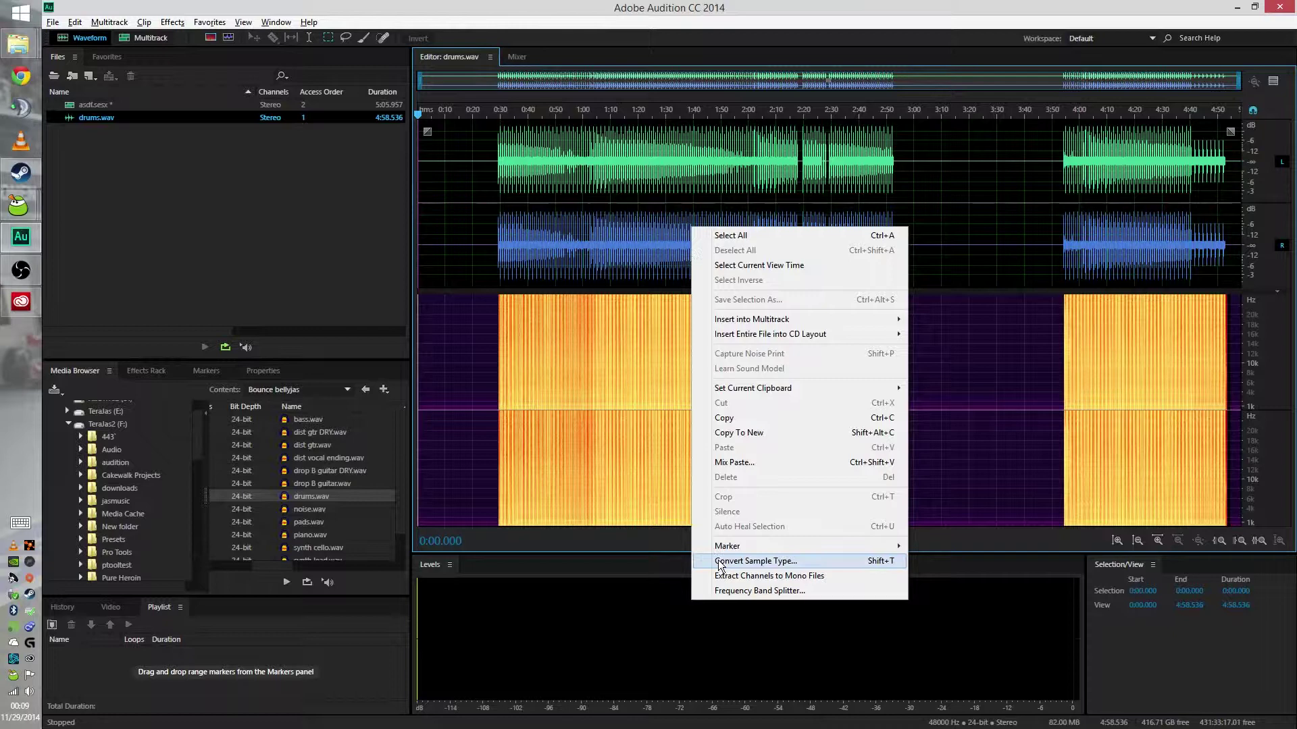
click(790, 592)
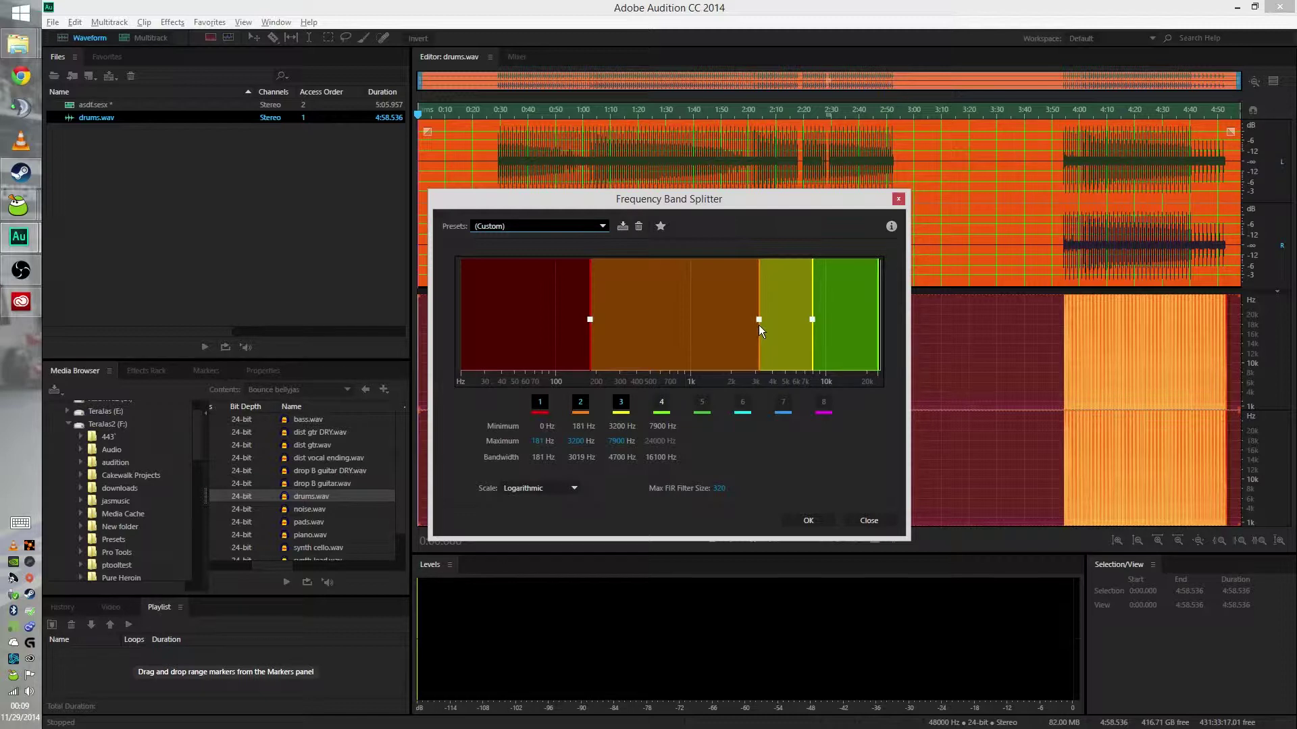
click(591, 317)
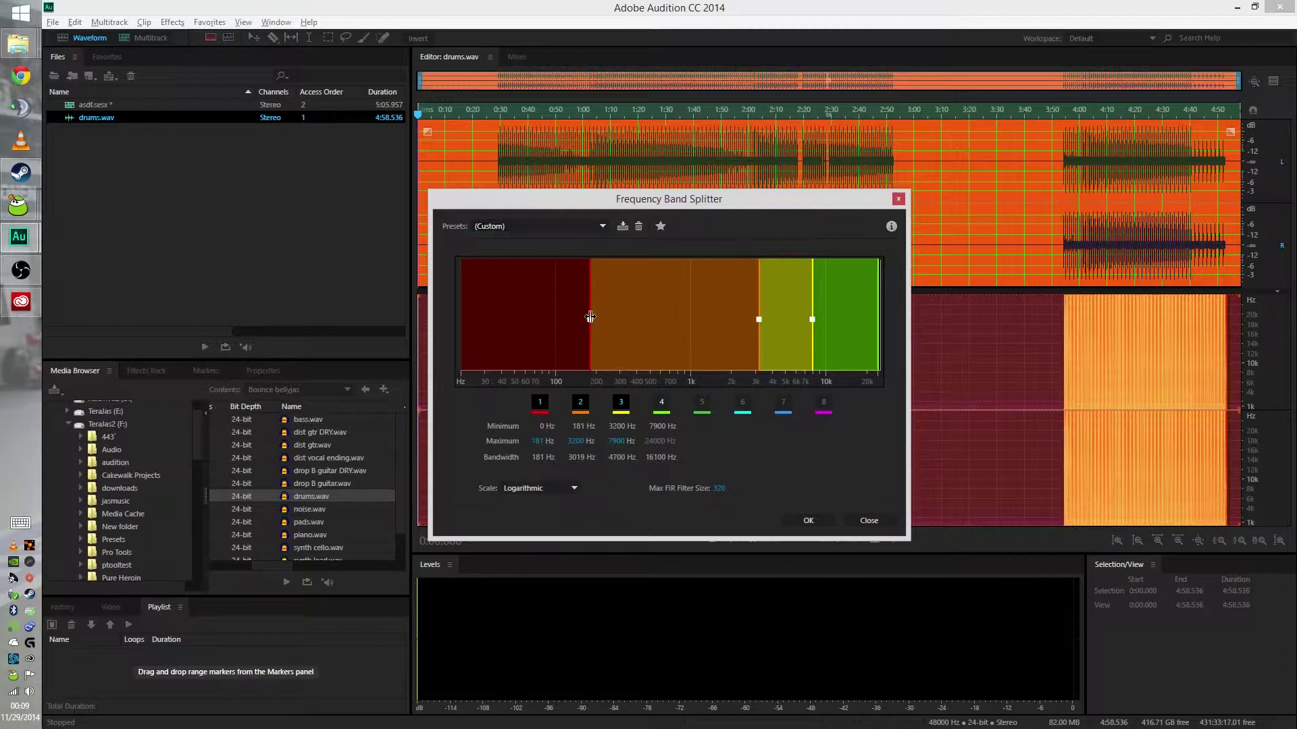
drag(591, 318, 593, 321)
drag(592, 322, 595, 323)
mouse_move(758, 324)
mouse_down()
mouse_move(796, 338)
mouse_move(785, 347)
mouse_move(811, 327)
mouse_move(780, 320)
mouse_up()
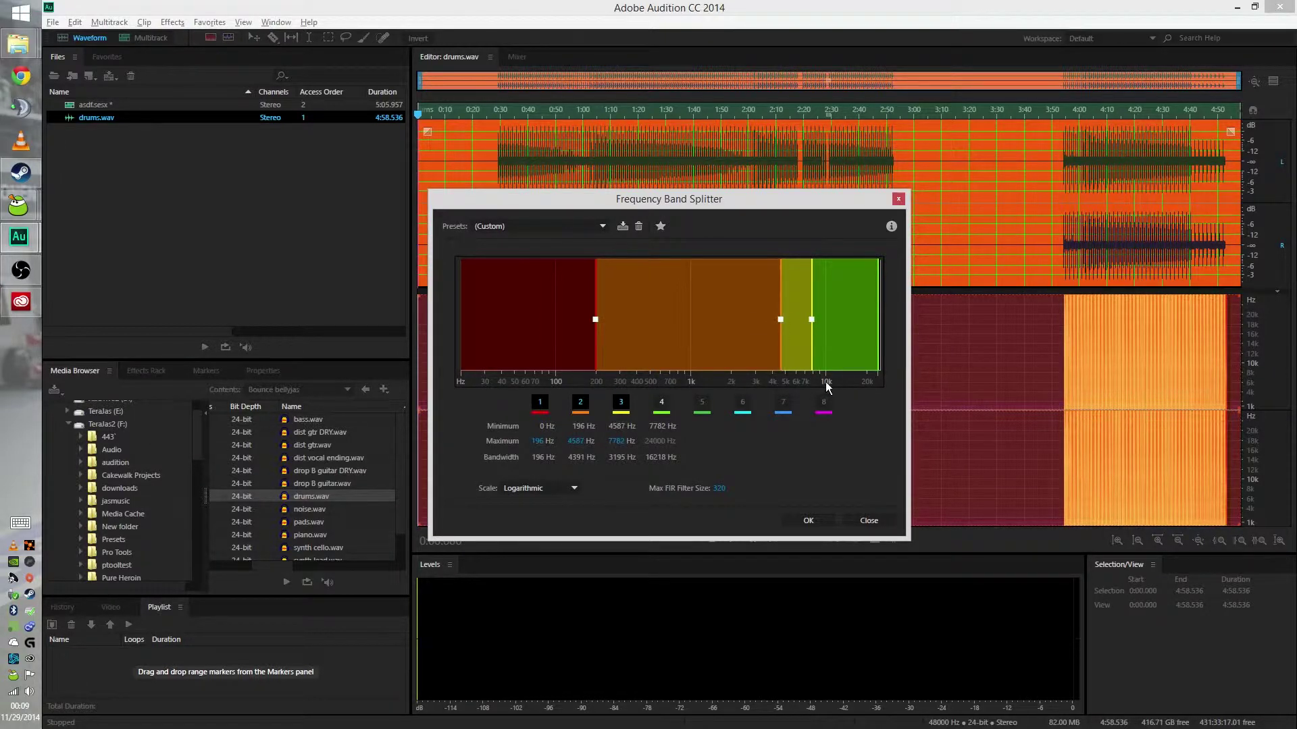
click(804, 521)
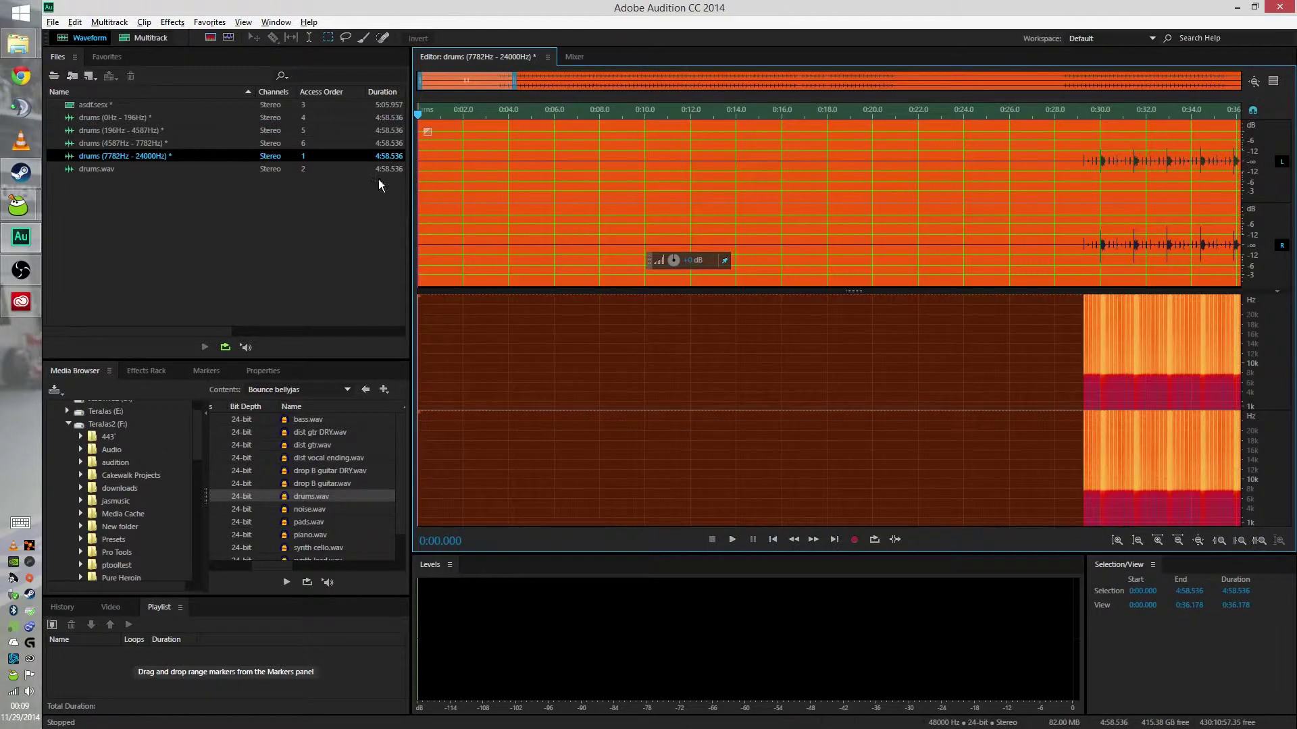
- Add the four drum band files to the multitrack session as Tracks 8–11
click(144, 38)
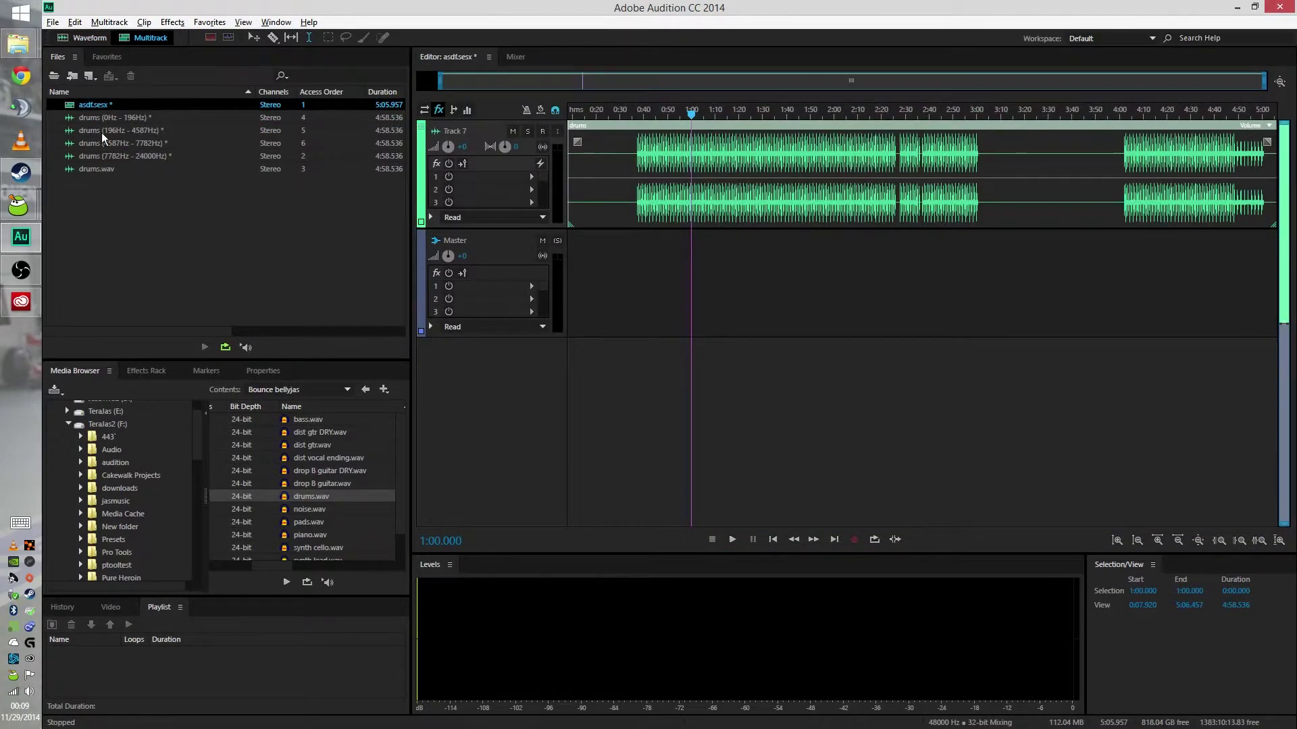
click(144, 173)
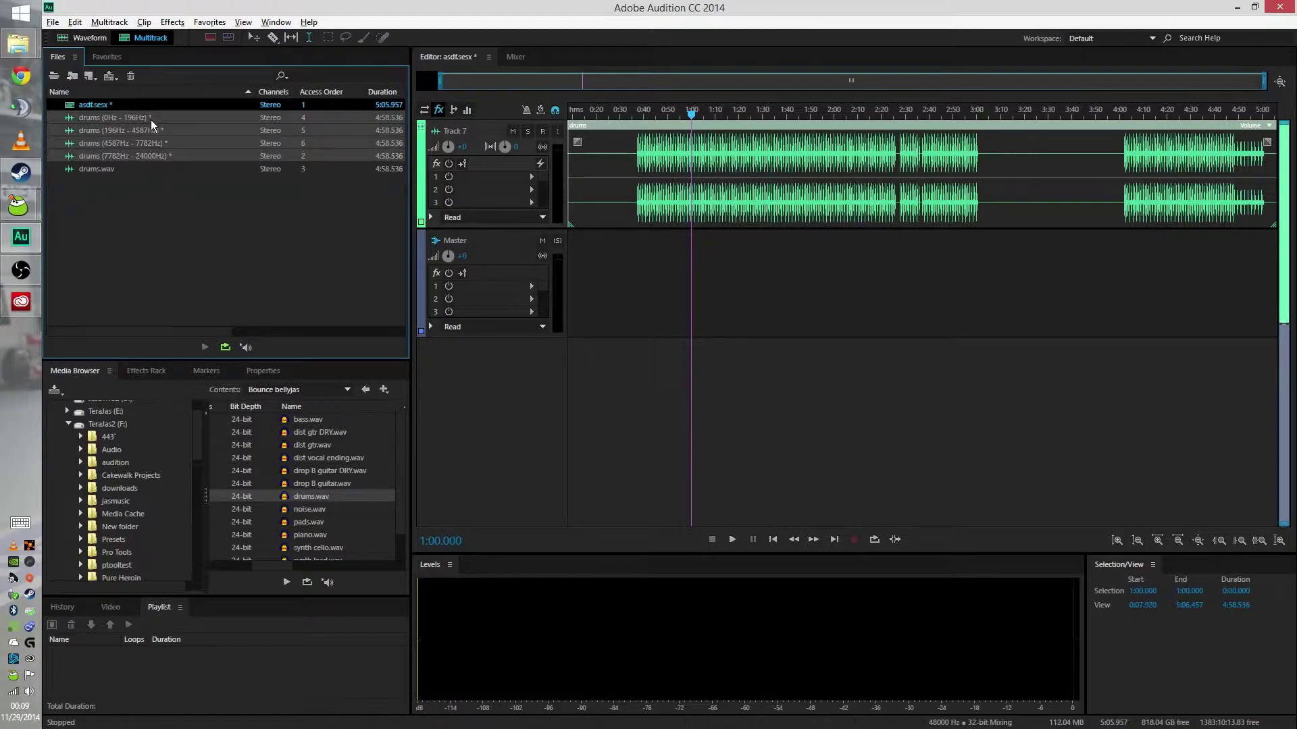
drag(151, 119, 568, 286)
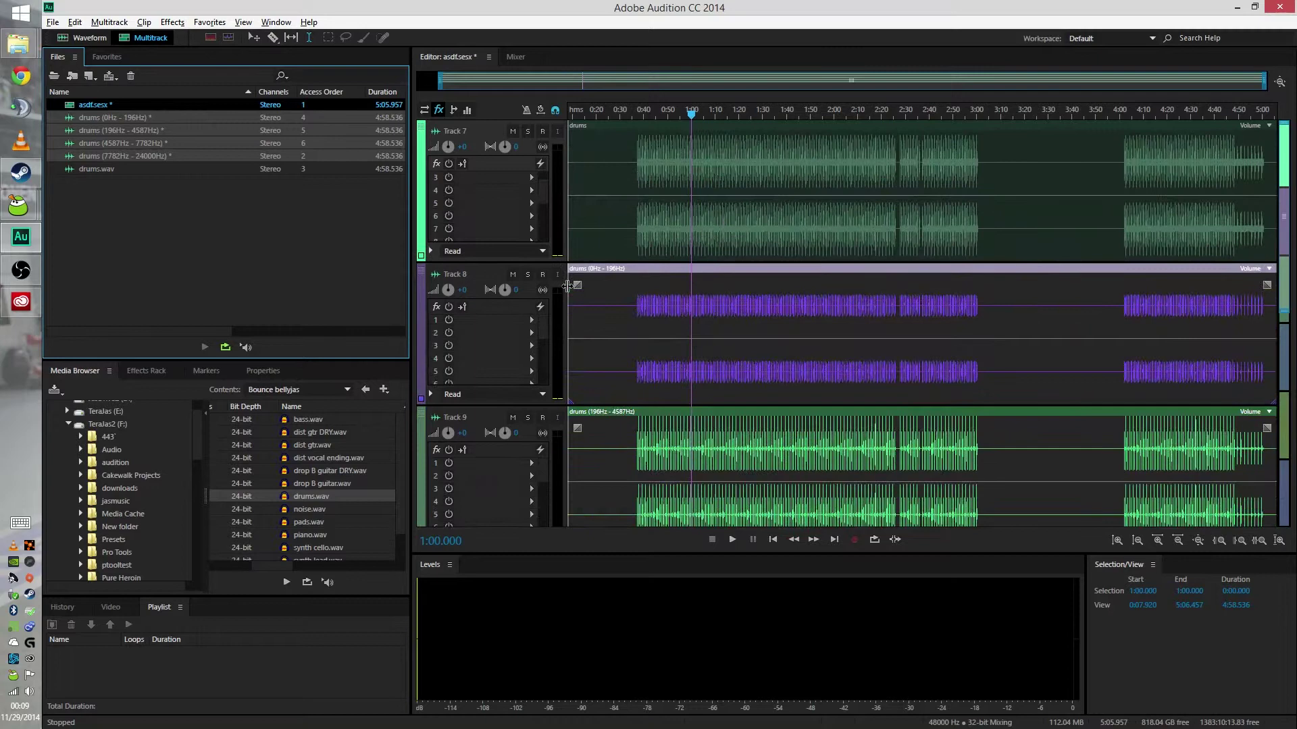
- Mute the original drums on Track 7 and play the session to hear the bands
click(513, 131)
key(space)
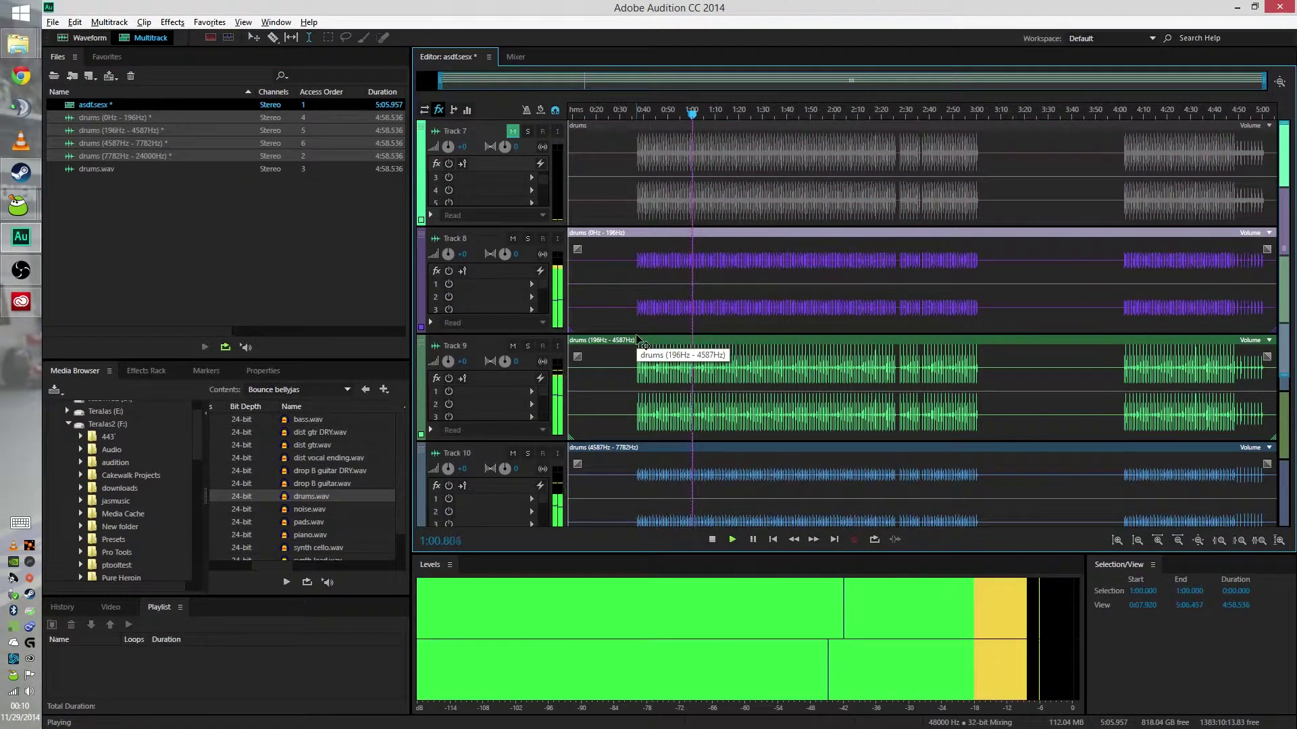
scroll(638, 338, down, 3)
scroll(636, 331, up, 3)
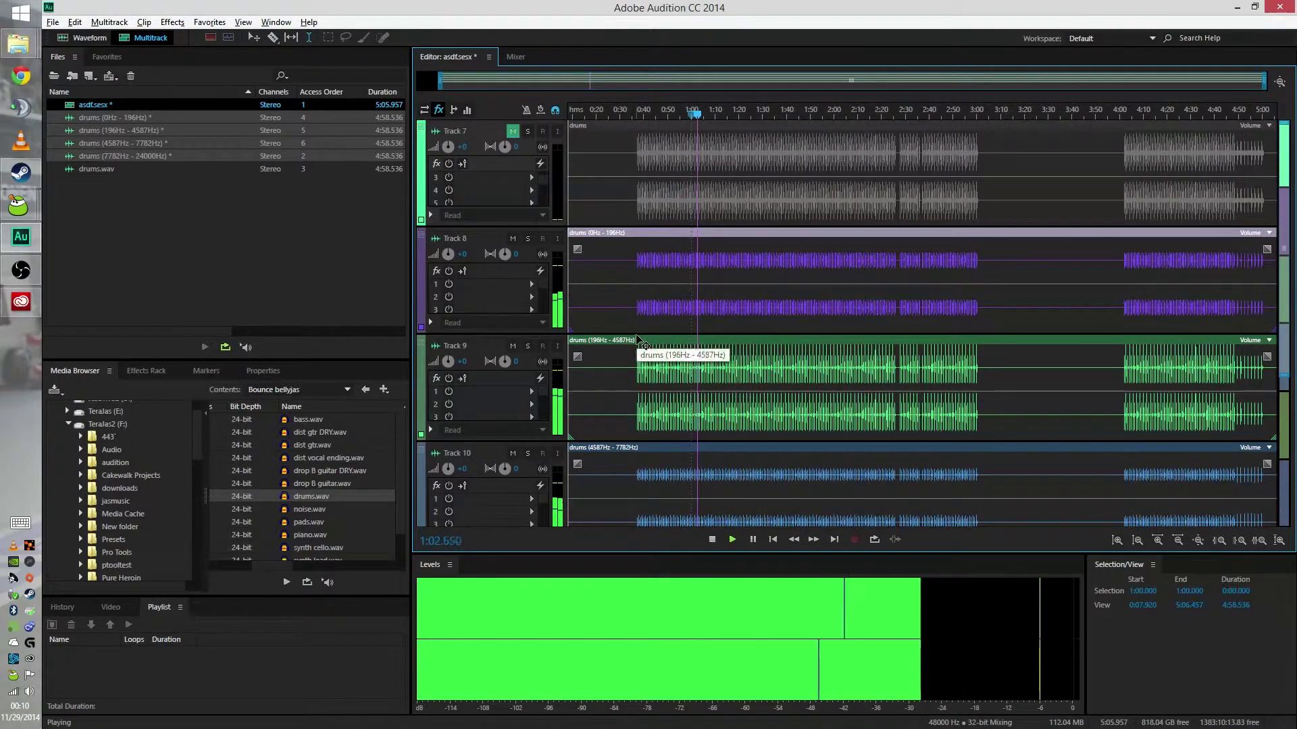
scroll(638, 338, down, 2)
scroll(640, 347, down, 1)
key(space)
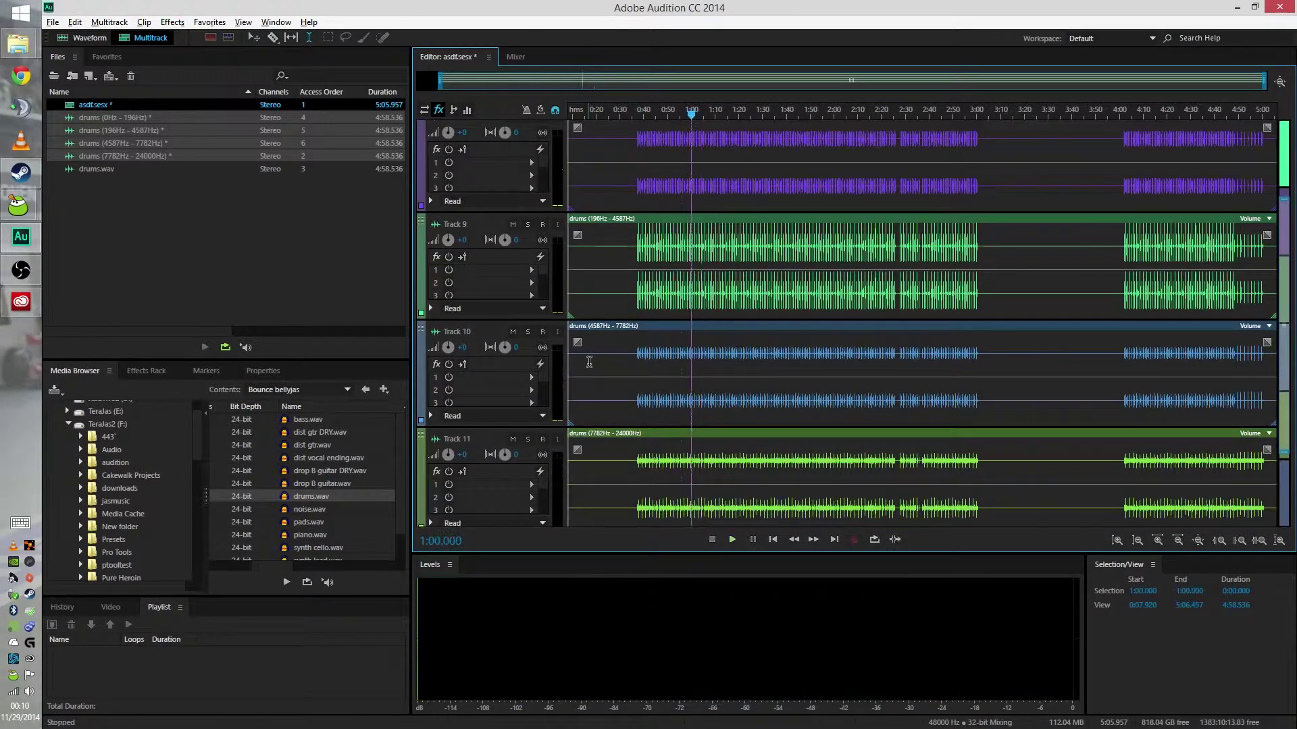
- Solo the 7782–24000 Hz, 4587–7782 Hz and 196–4587 Hz bands in turn during playback
click(528, 440)
key(space)
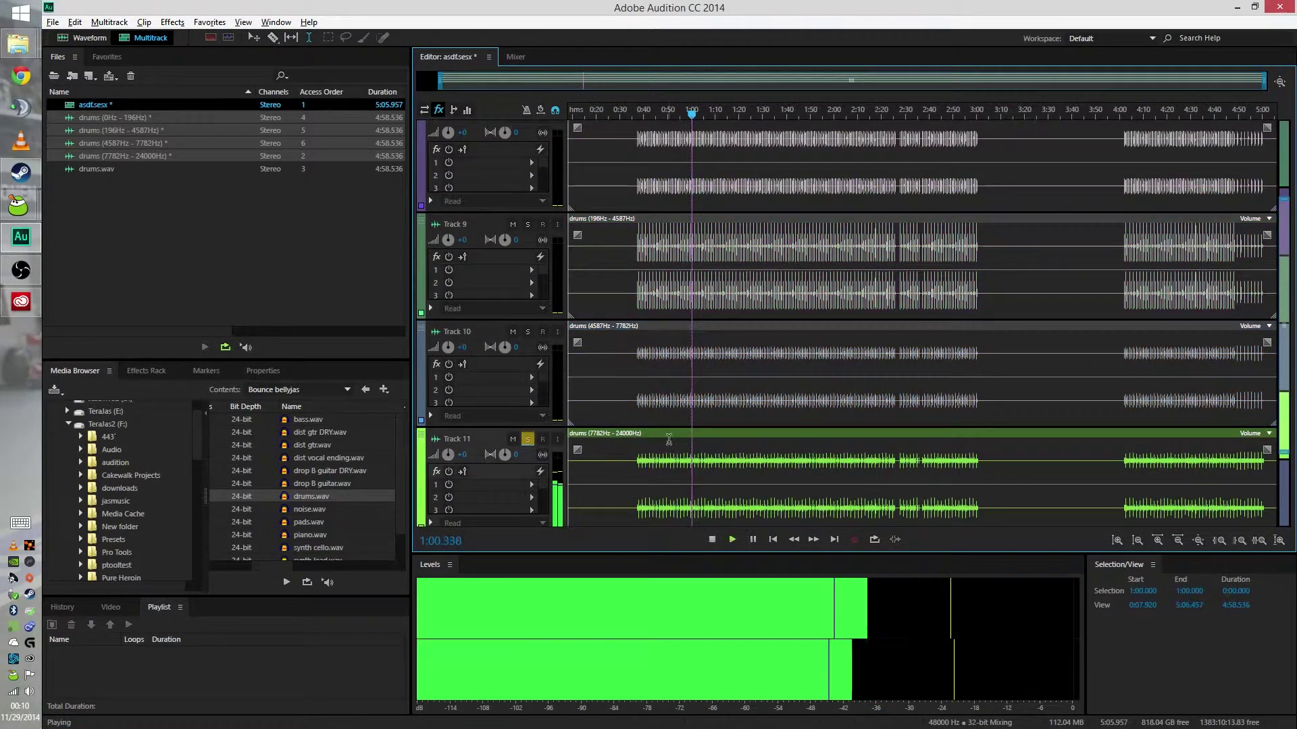
scroll(668, 439, down, 2)
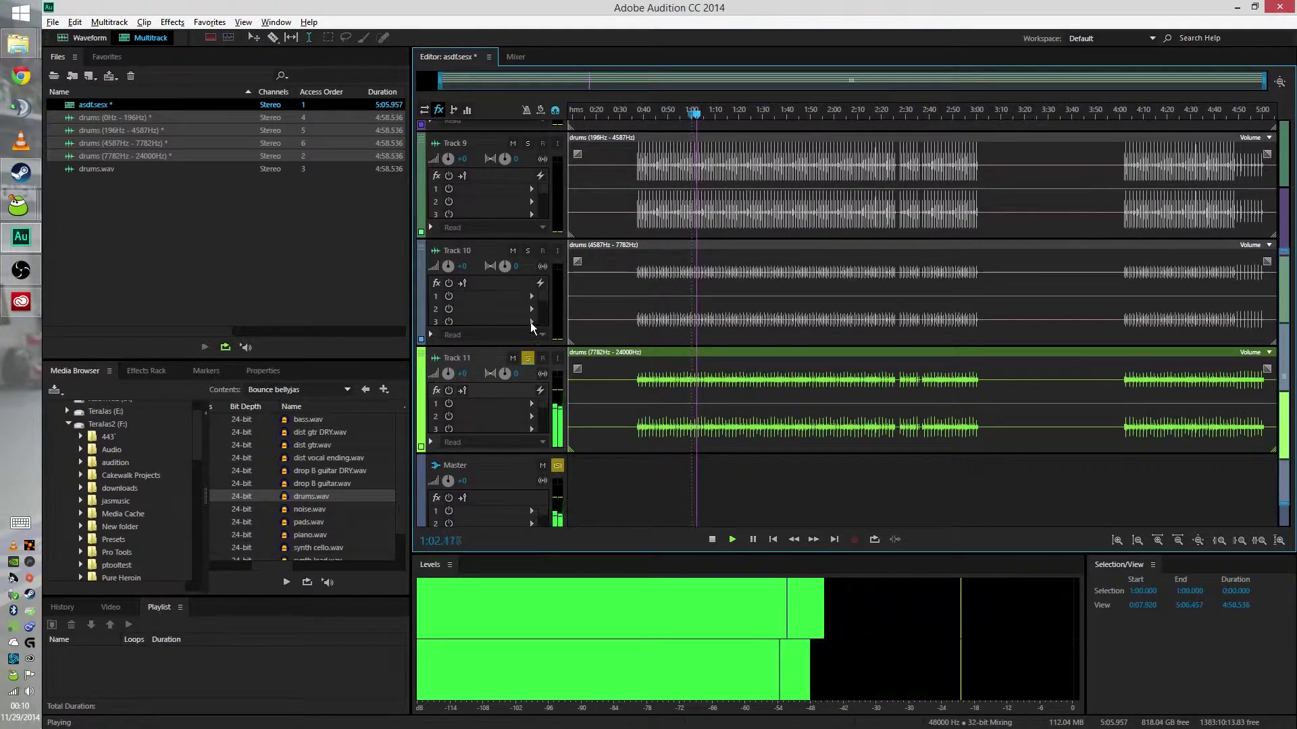
click(528, 251)
scroll(533, 253, up, 3)
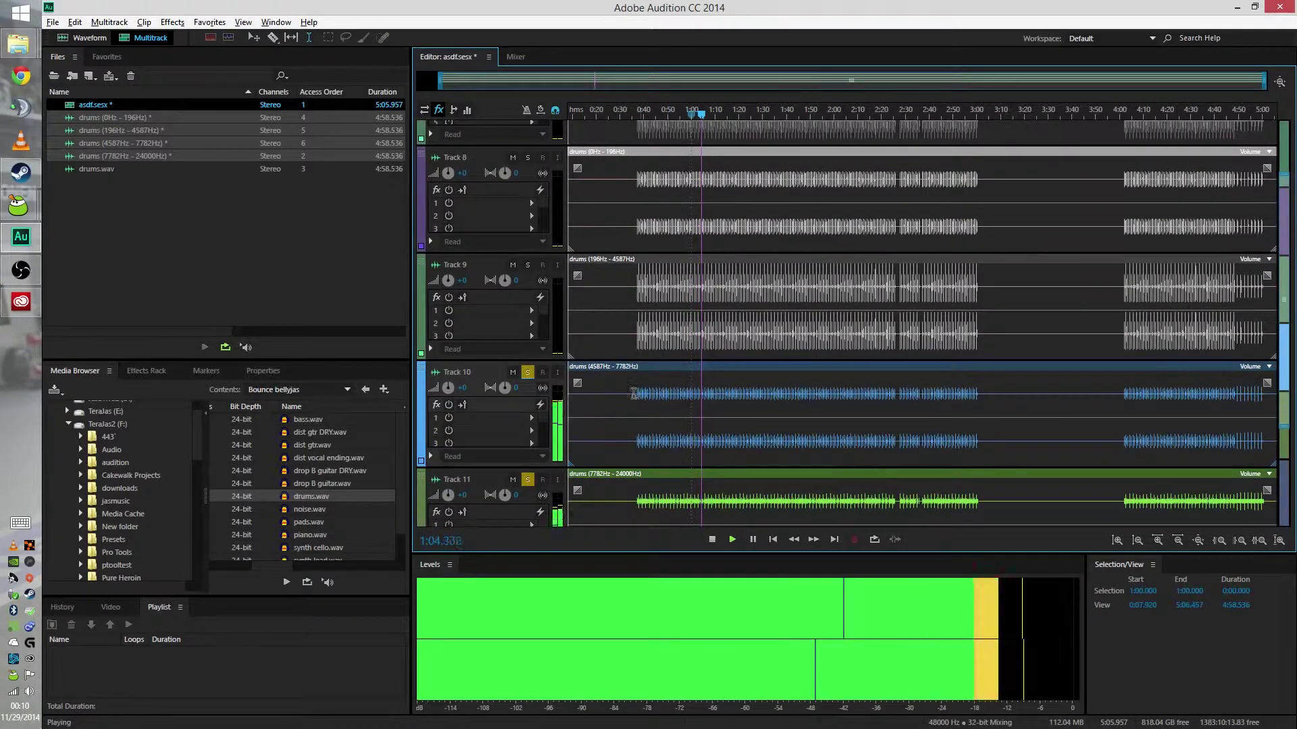
click(527, 265)
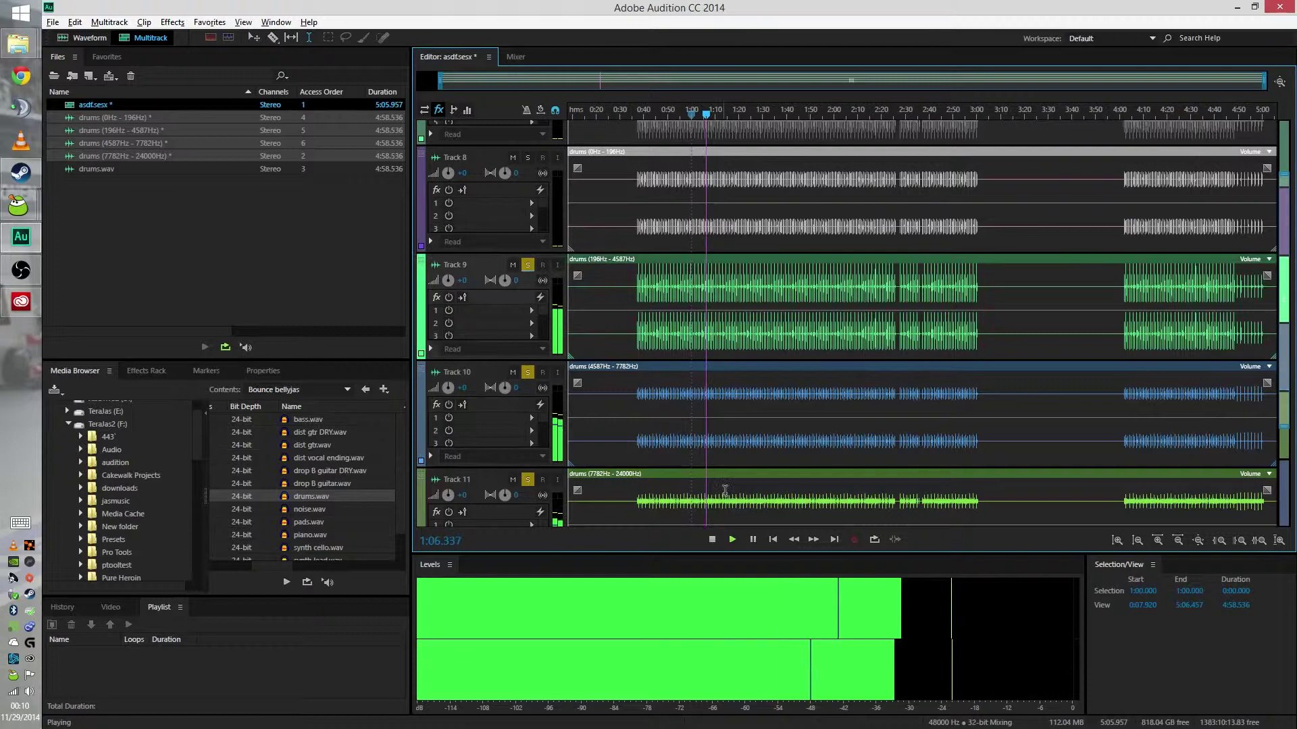
scroll(743, 481, up, 1)
scroll(743, 481, up, 1)
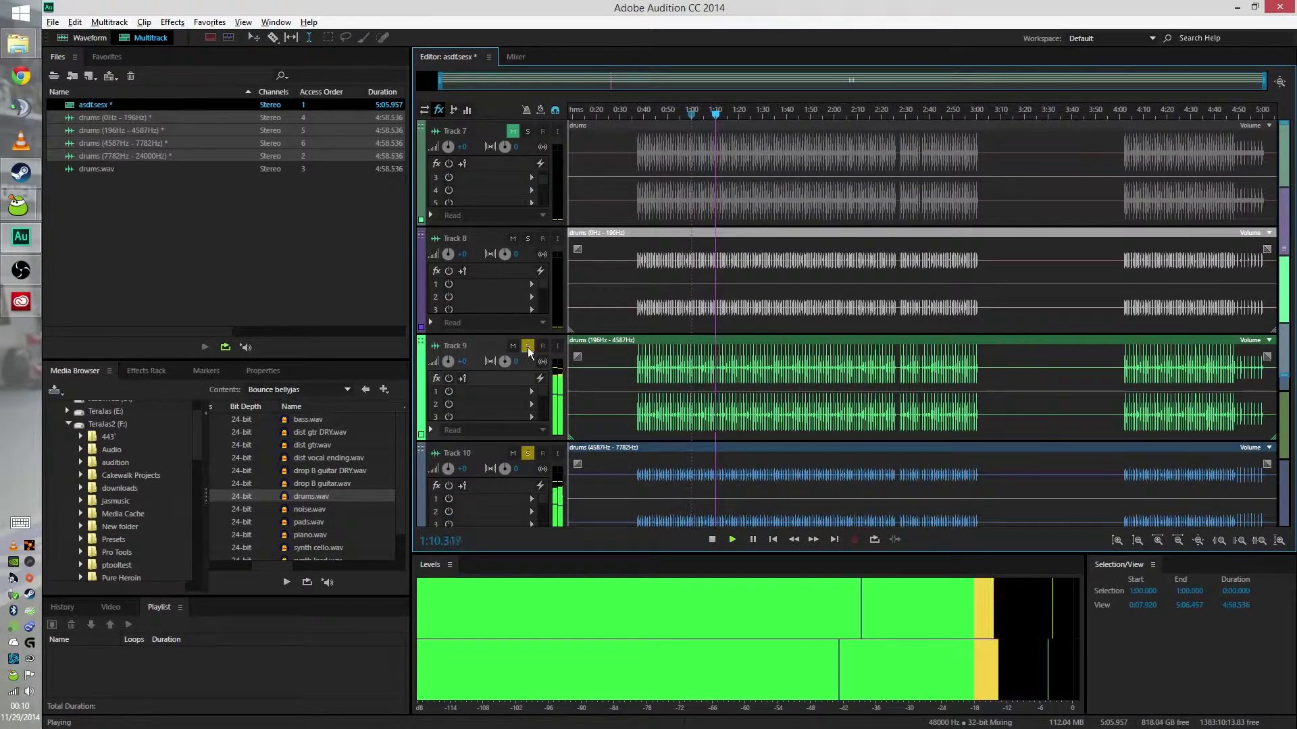
- Solo only the 0–196 Hz band on Track 8
click(528, 240)
click(528, 240)
click(528, 240)
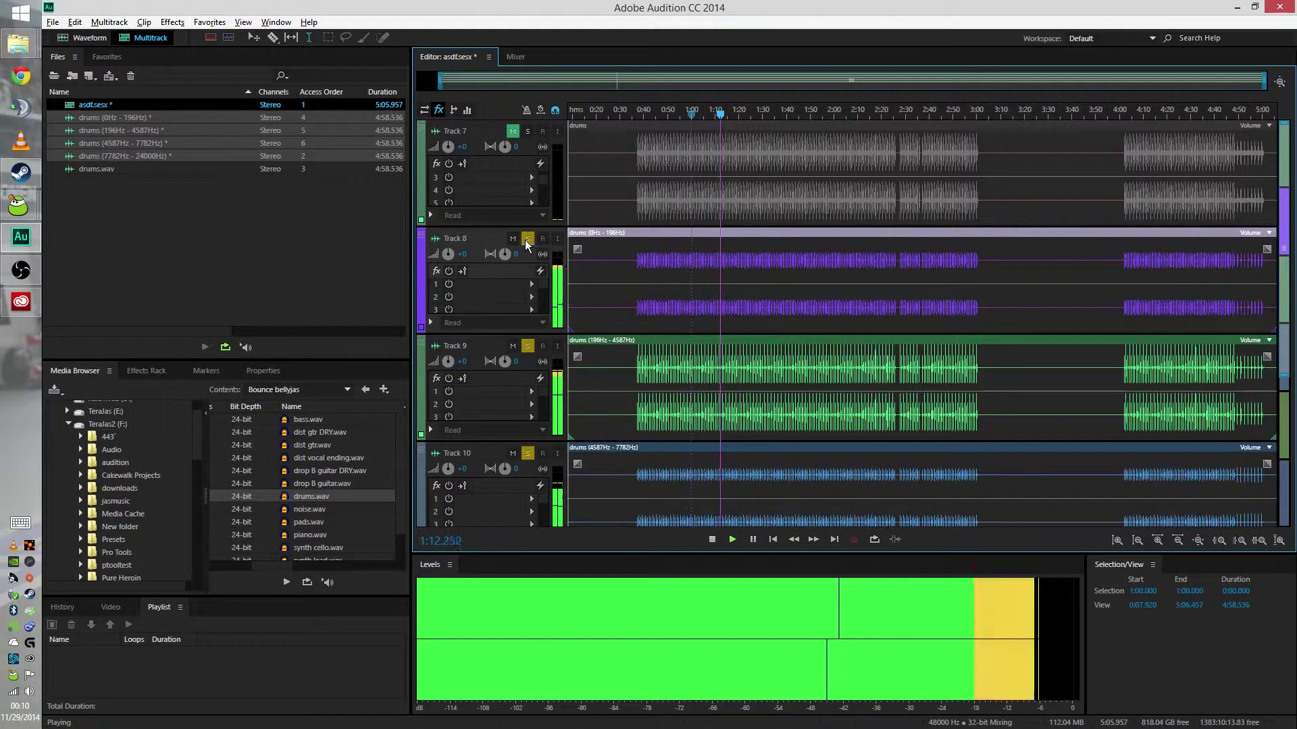
click(528, 240)
ctrl+click(528, 240)
ctrl+click(528, 240)
ctrl+click(528, 240)
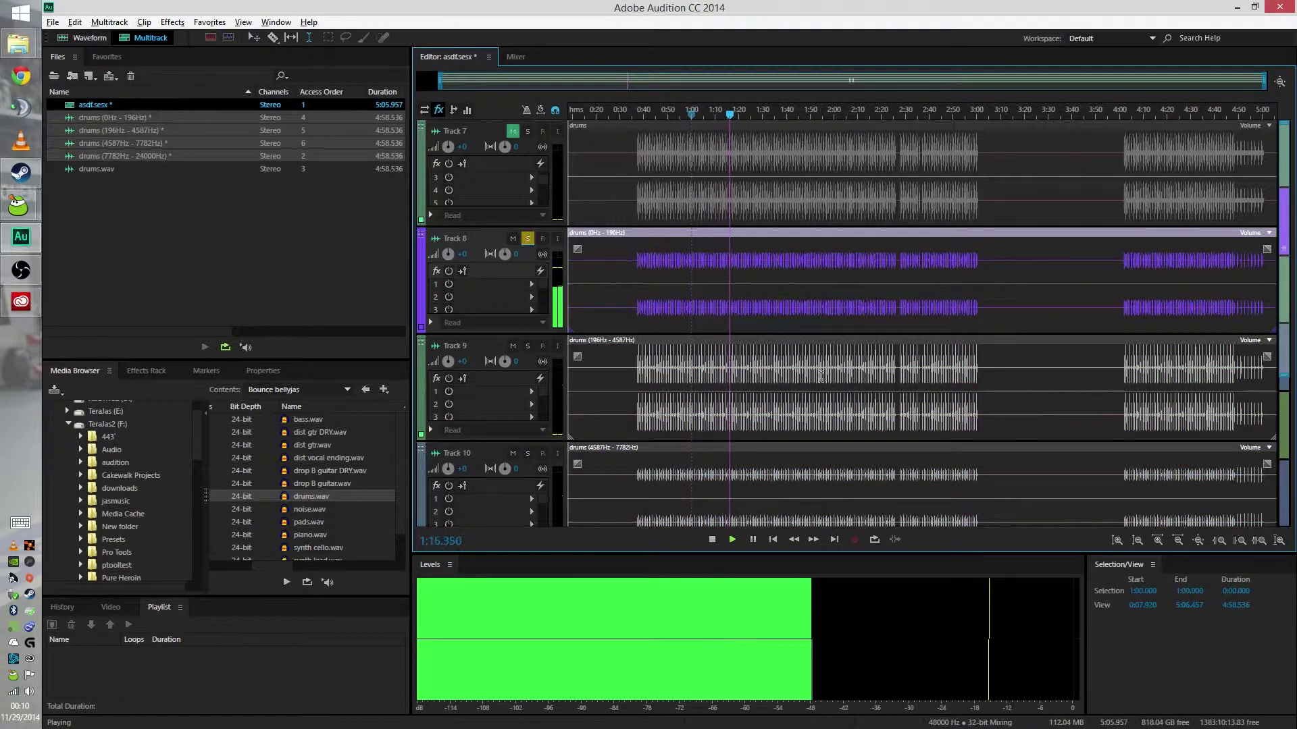
- Try the 196–4587 Hz band at -12.3 dB, then undo back to +0
scroll(821, 376, down, 3)
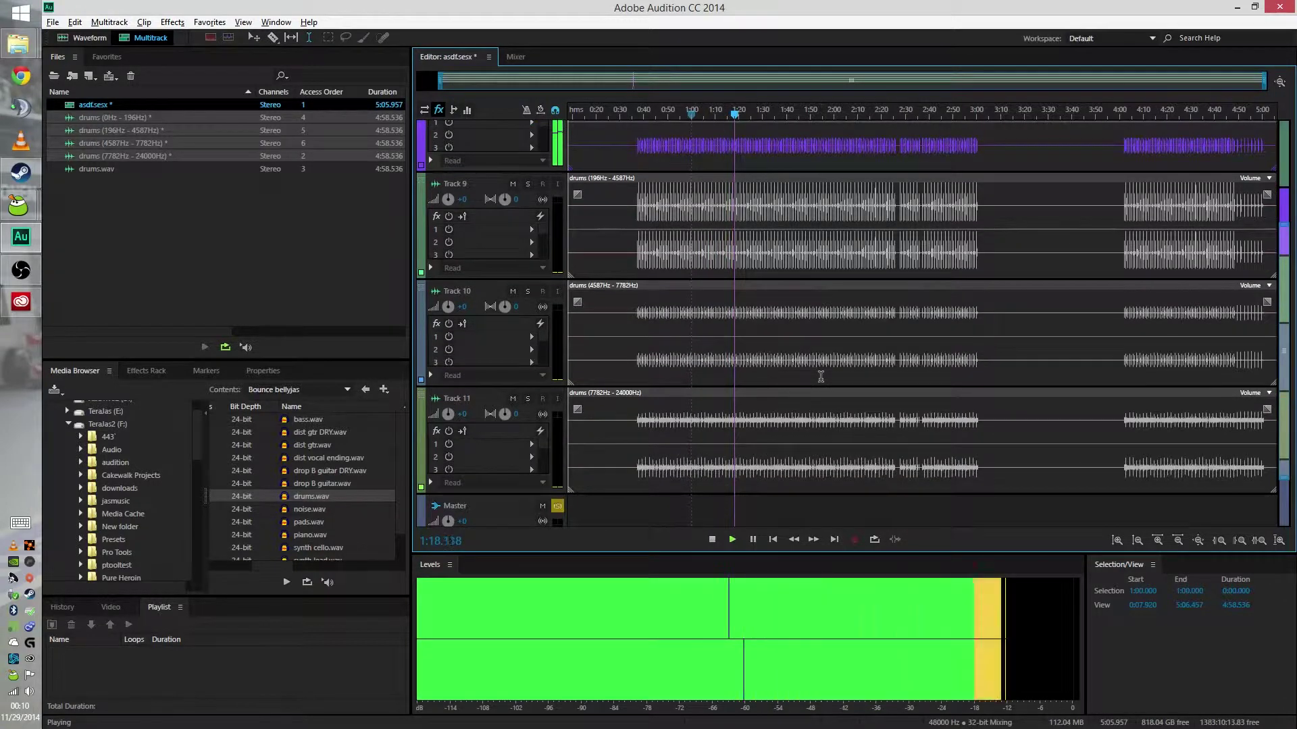
drag(448, 239, 446, 258)
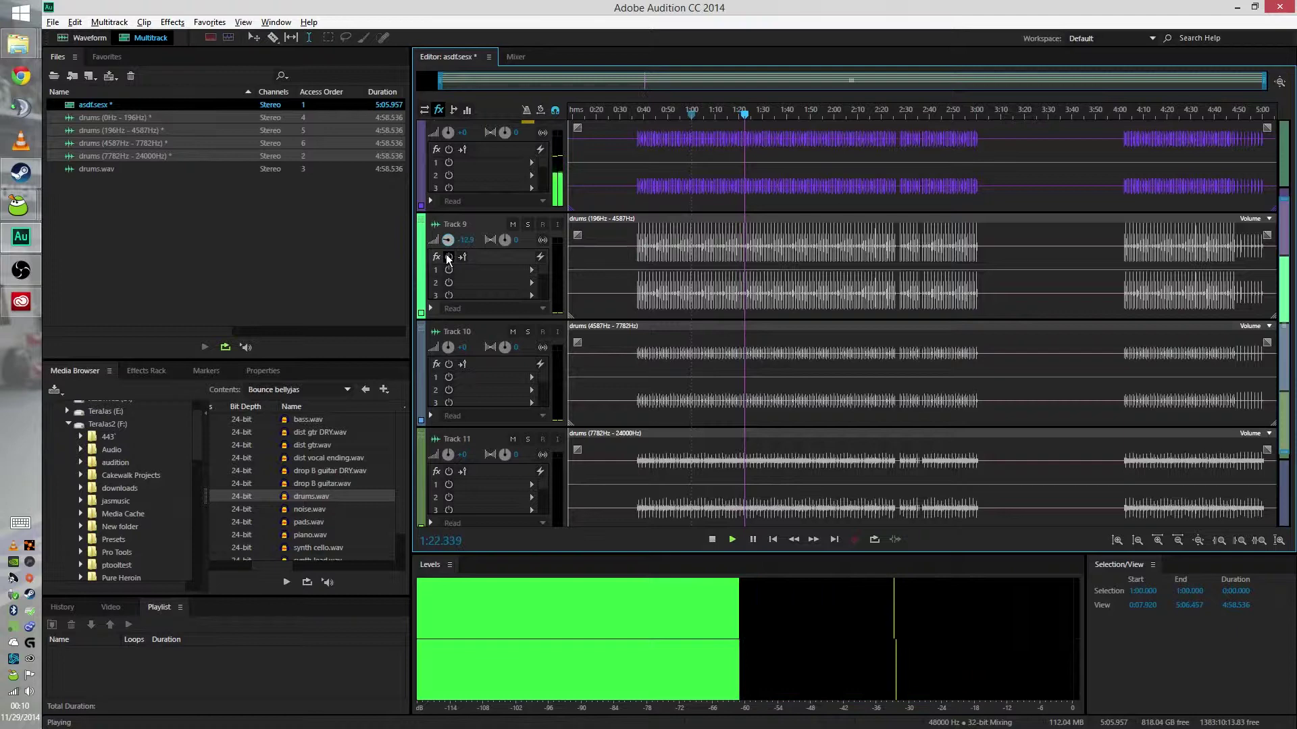
scroll(501, 285, up, 3)
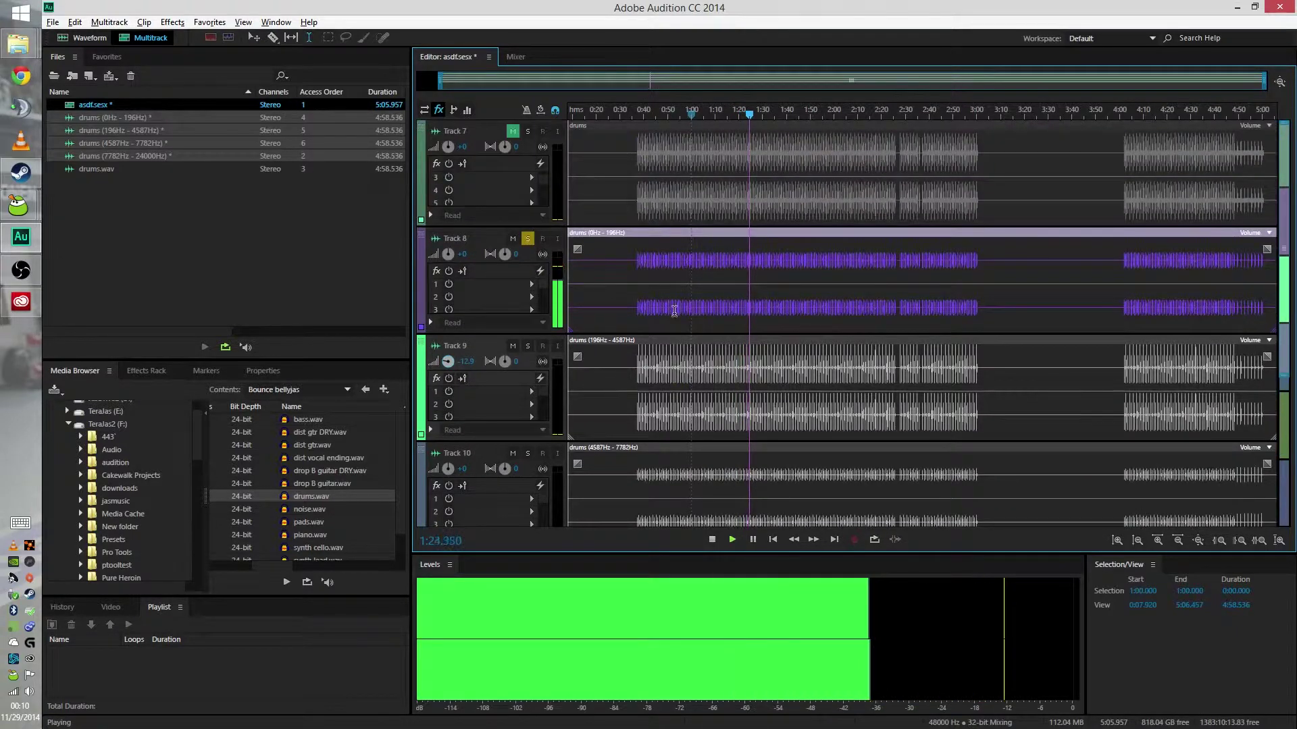
key(ctrl+z)
- Lower, unsolo and then raise the 0–196 Hz band's volume on Track 8
drag(448, 254, 449, 283)
click(528, 239)
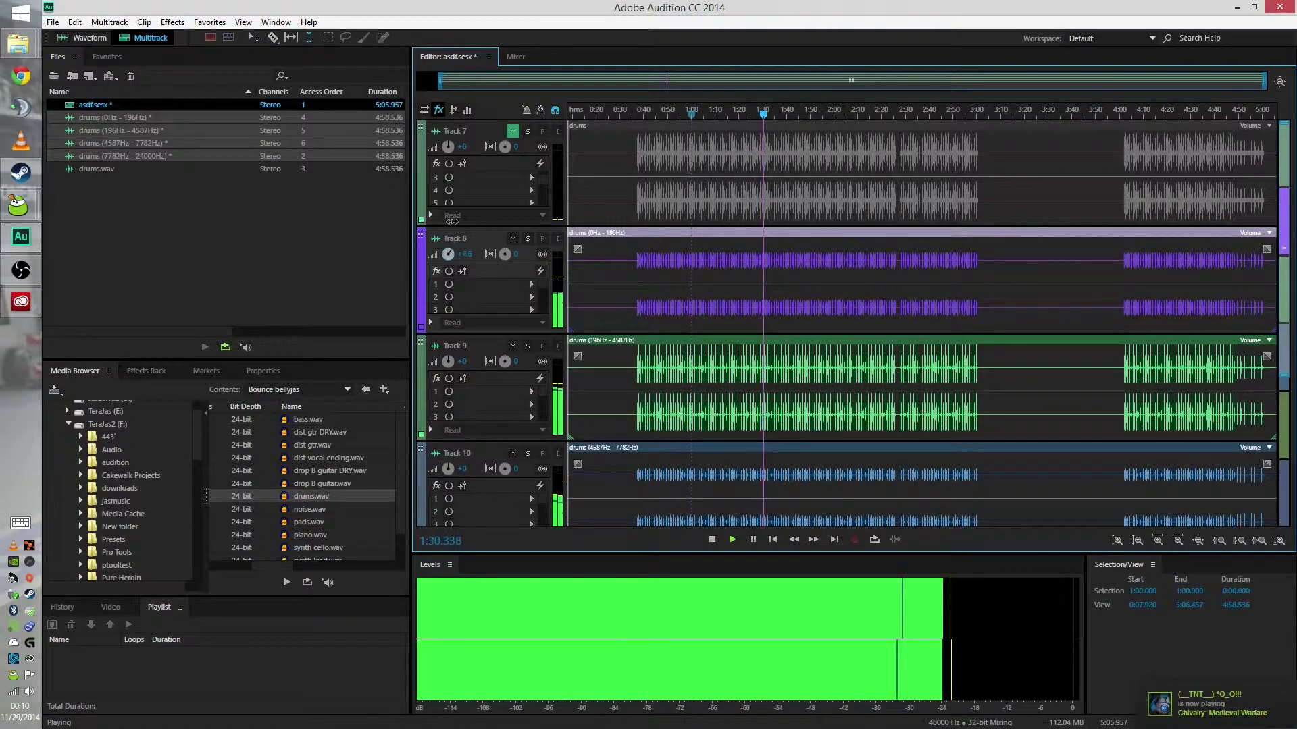
drag(448, 254, 447, 227)
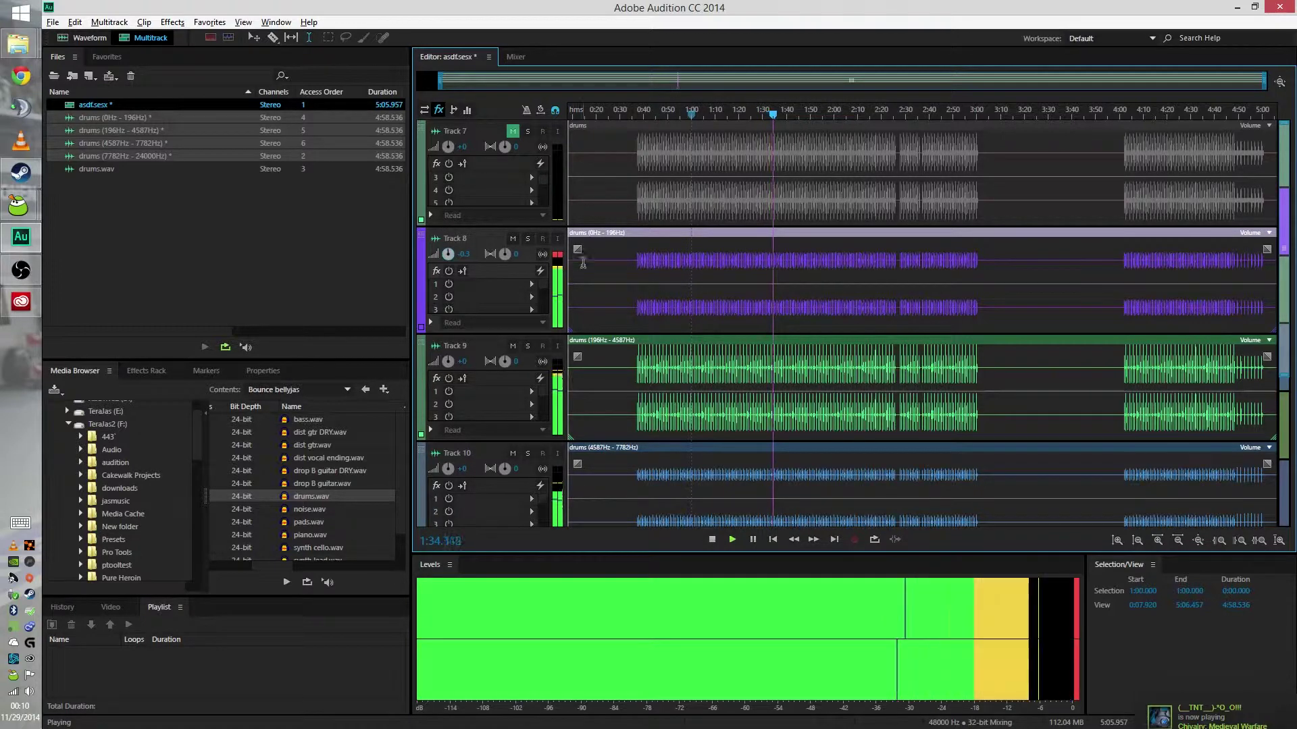
- Add the Special > Distortion effect to Track 8's effects rack
click(531, 284)
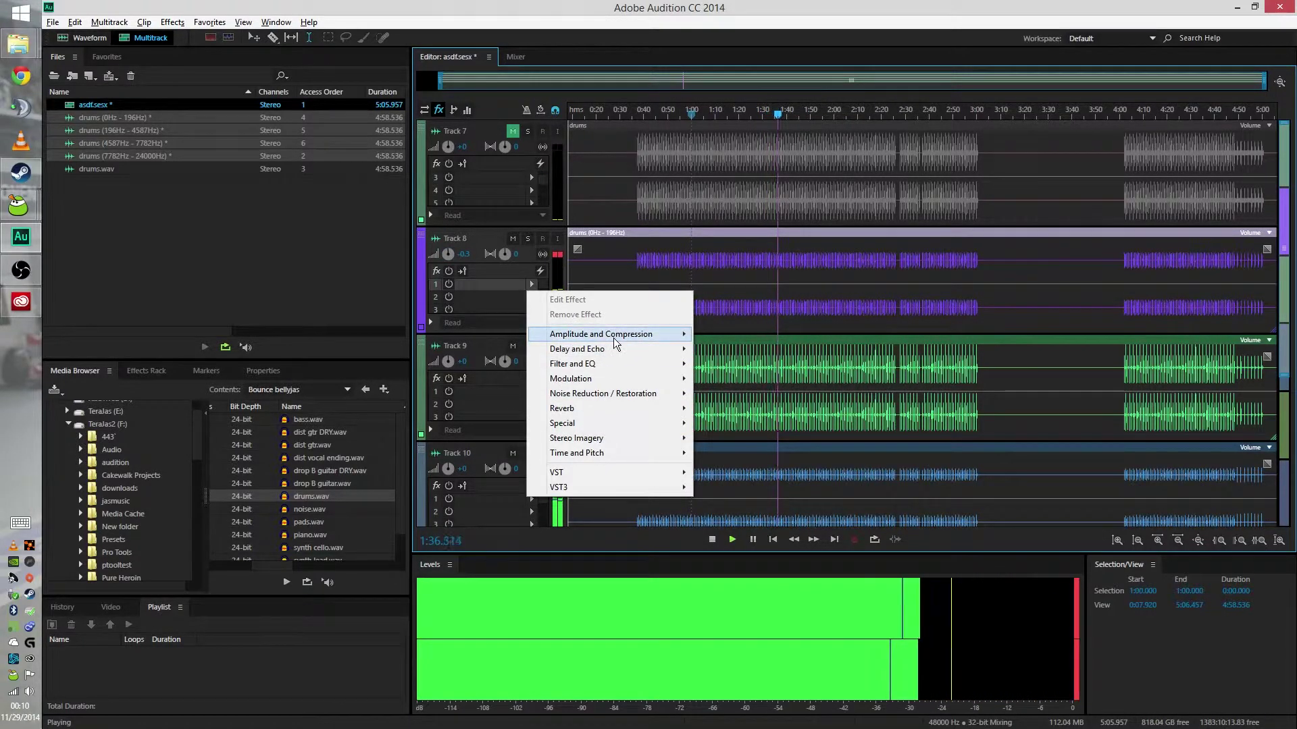
mouse_move(613, 338)
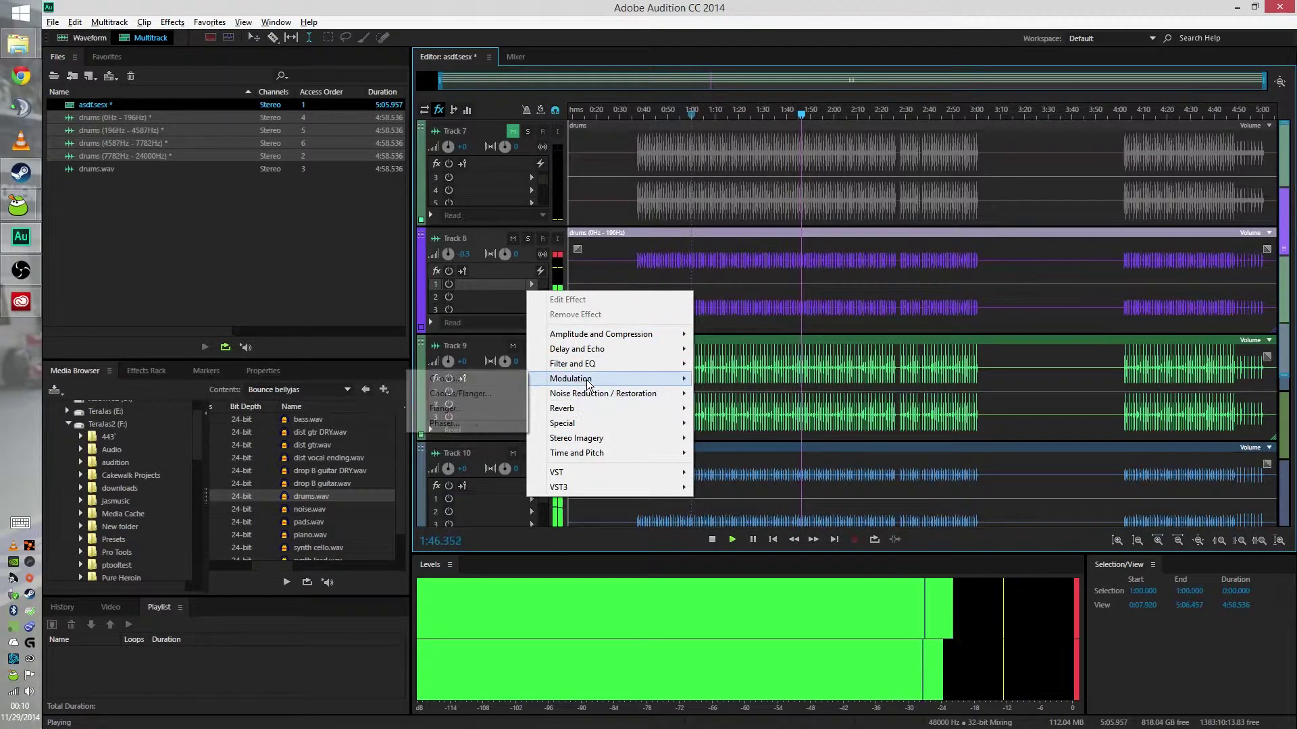
mouse_move(588, 383)
mouse_move(576, 423)
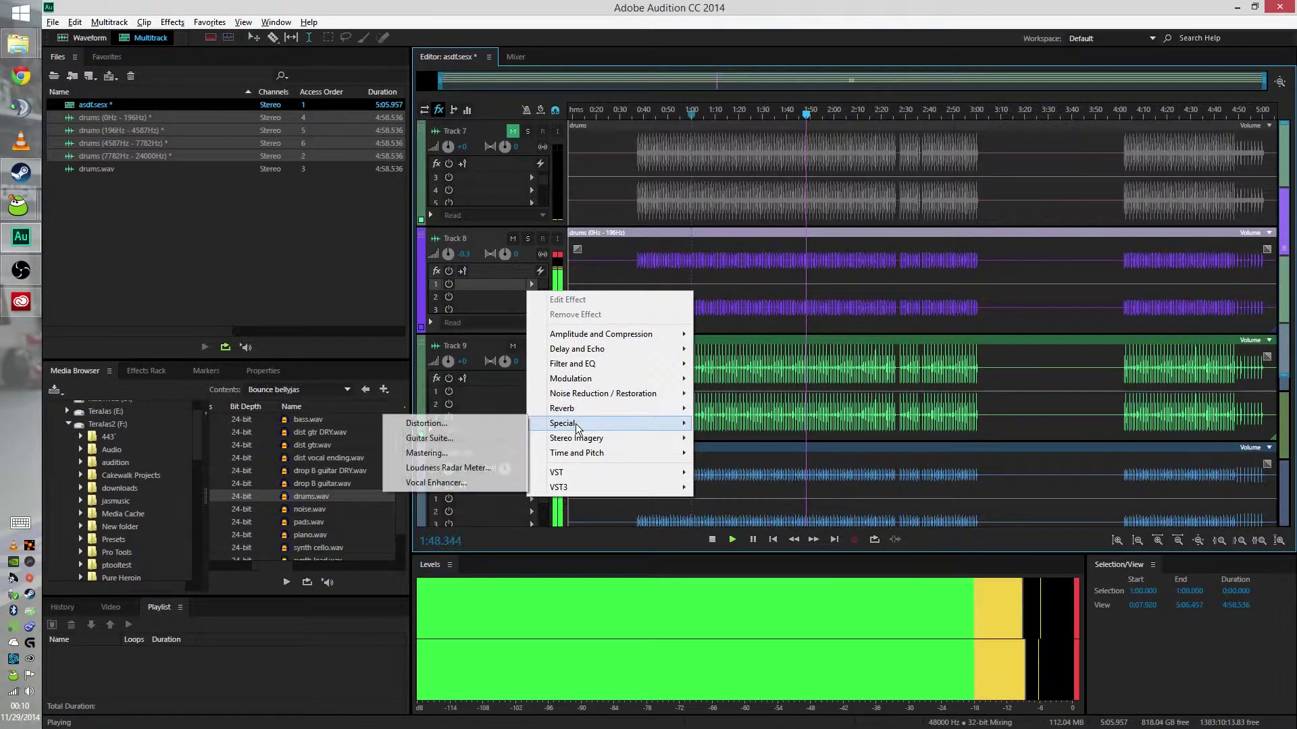
click(472, 424)
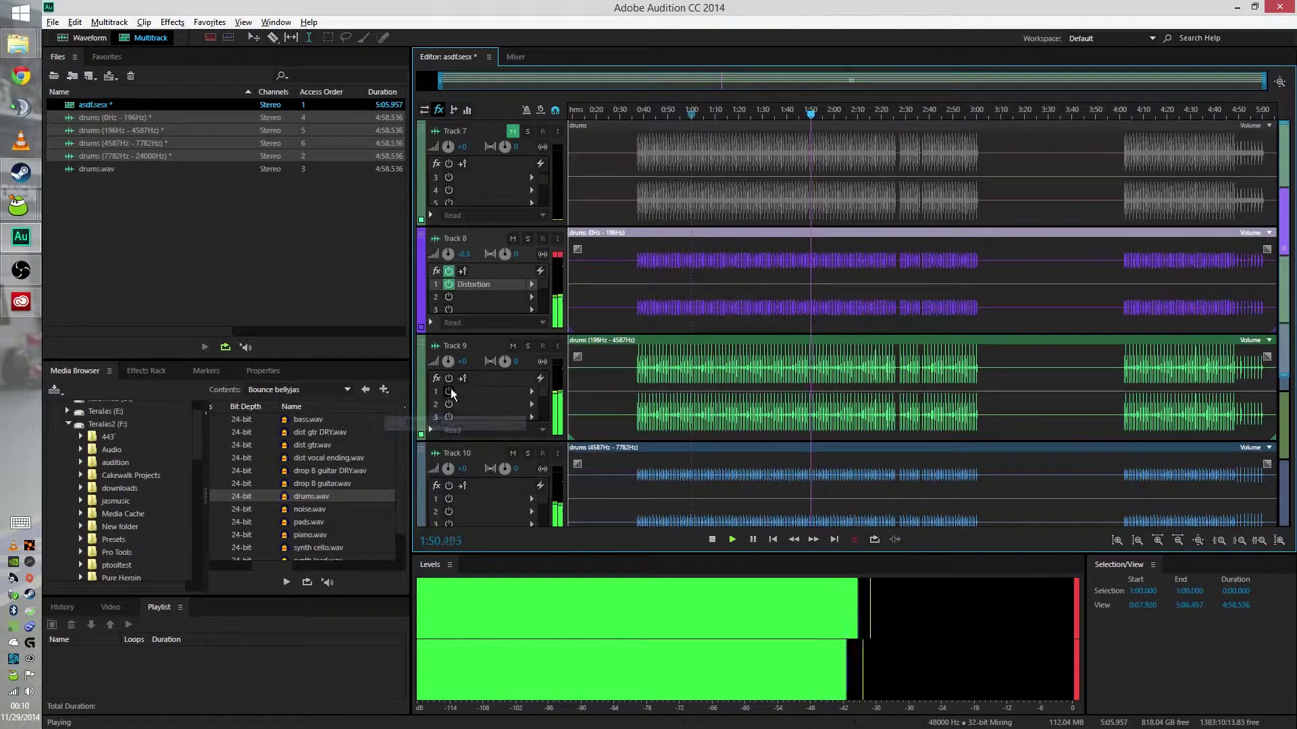
- Load the Infinite Distortion preset in the Distortion settings and close the window
double_click(480, 281)
drag(353, 206, 249, 229)
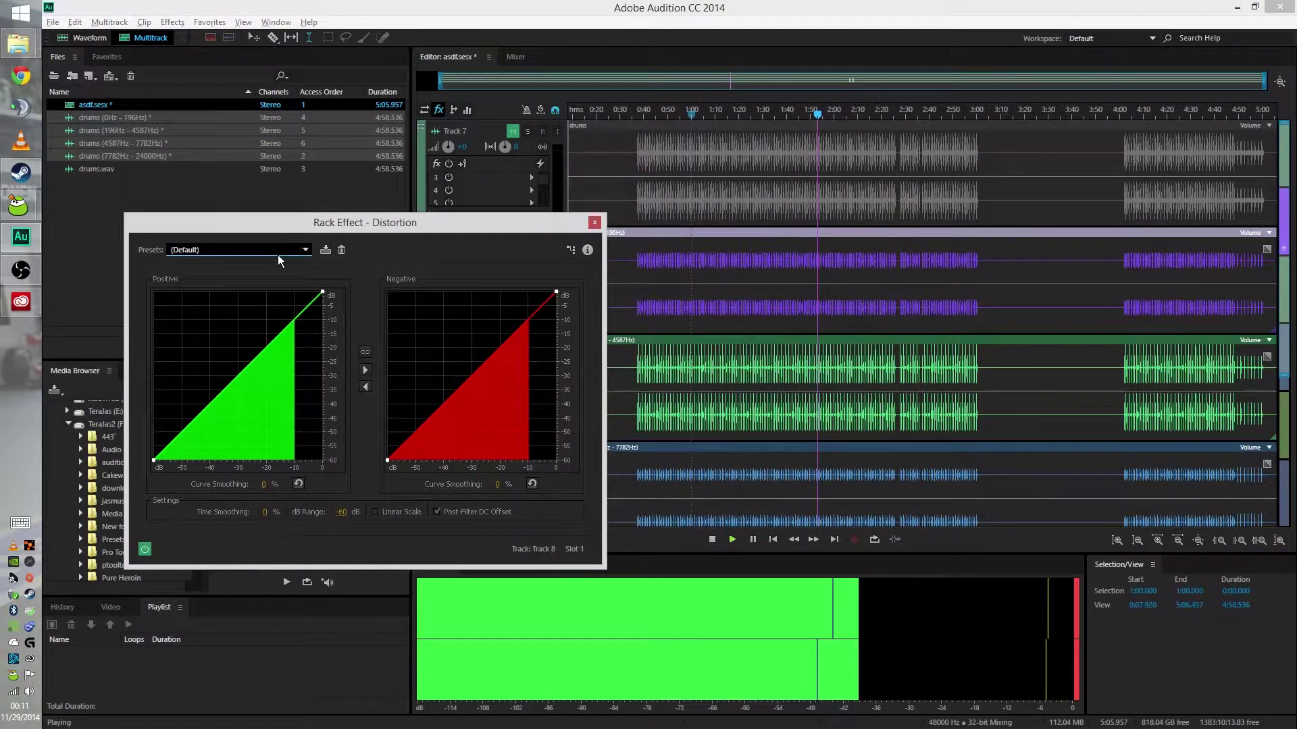
click(278, 251)
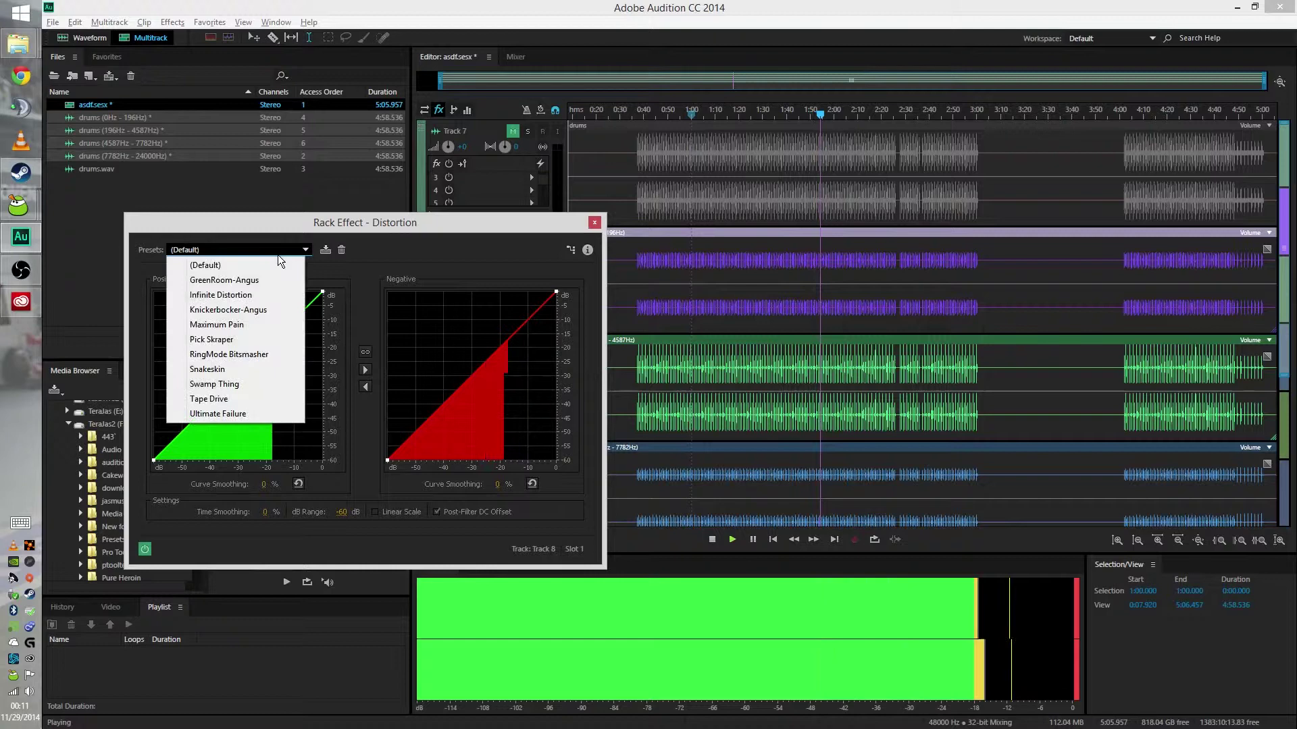
click(269, 294)
drag(426, 230, 315, 307)
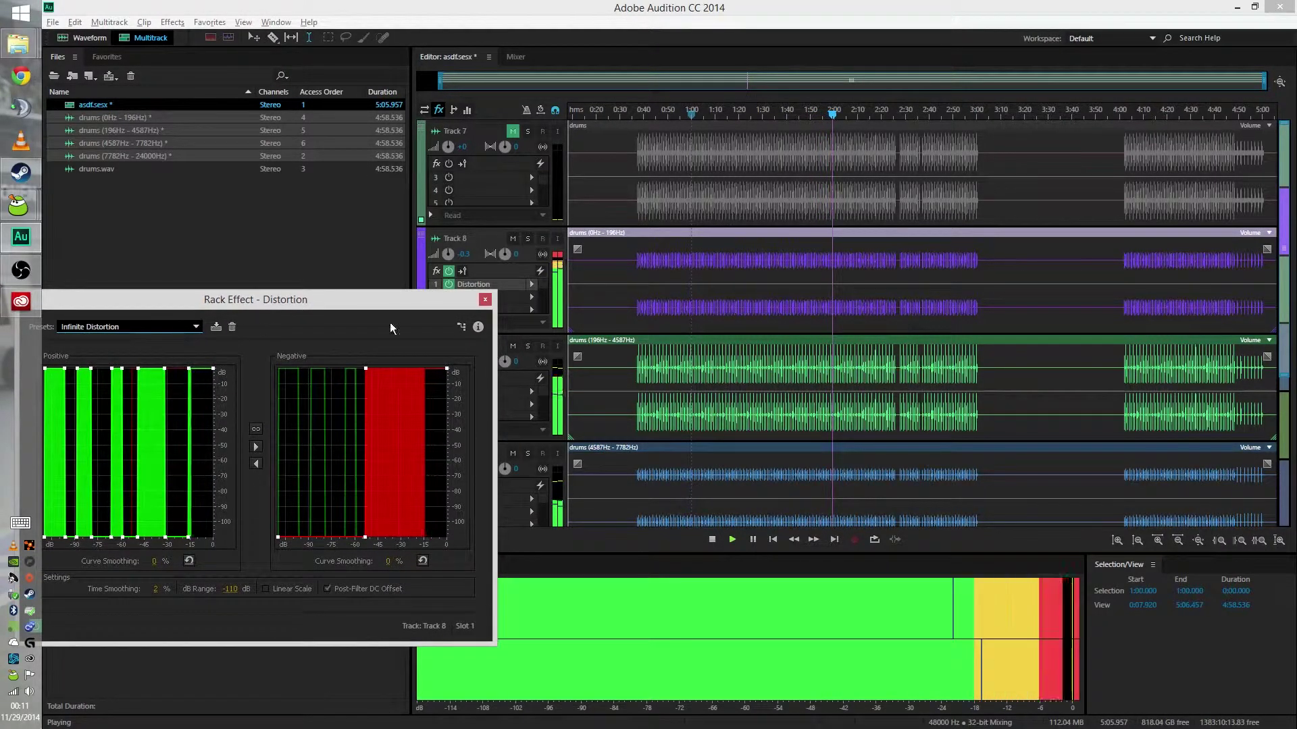
click(485, 299)
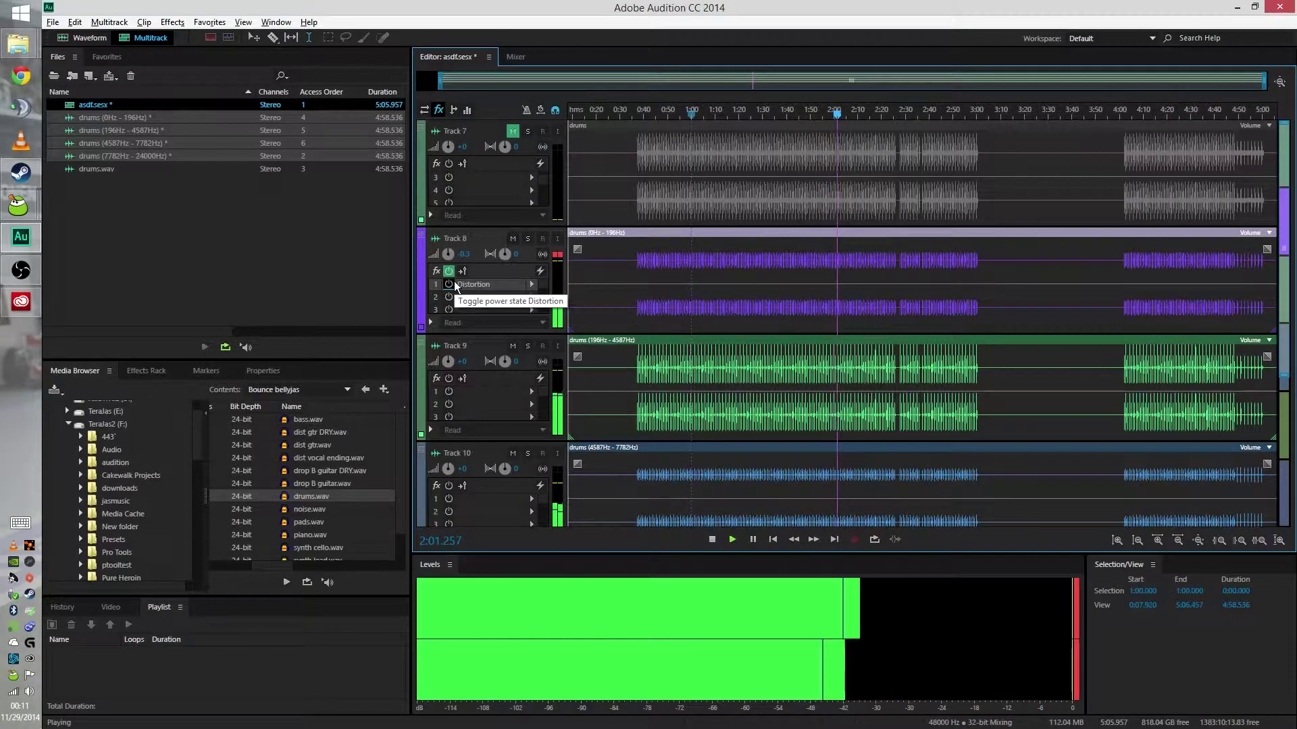
- Stop playback and remove the Distortion effect from Track 8
key(space)
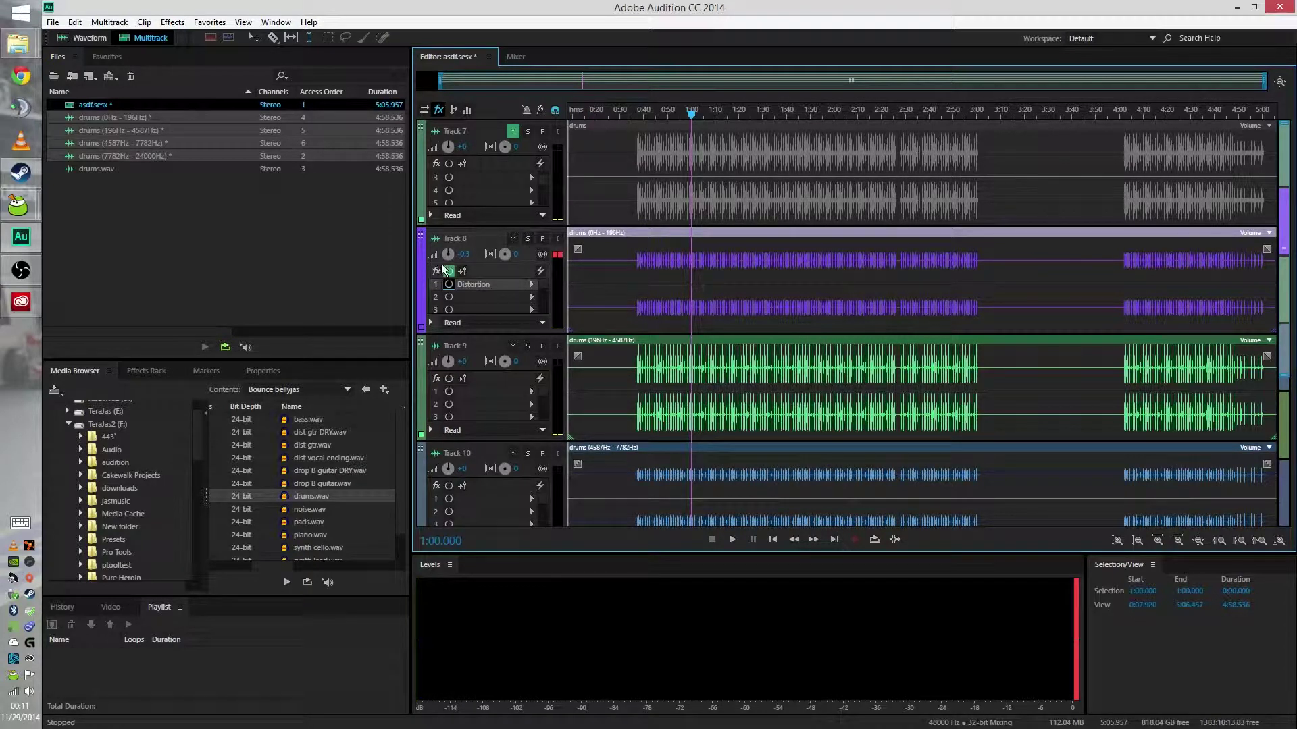
click(533, 284)
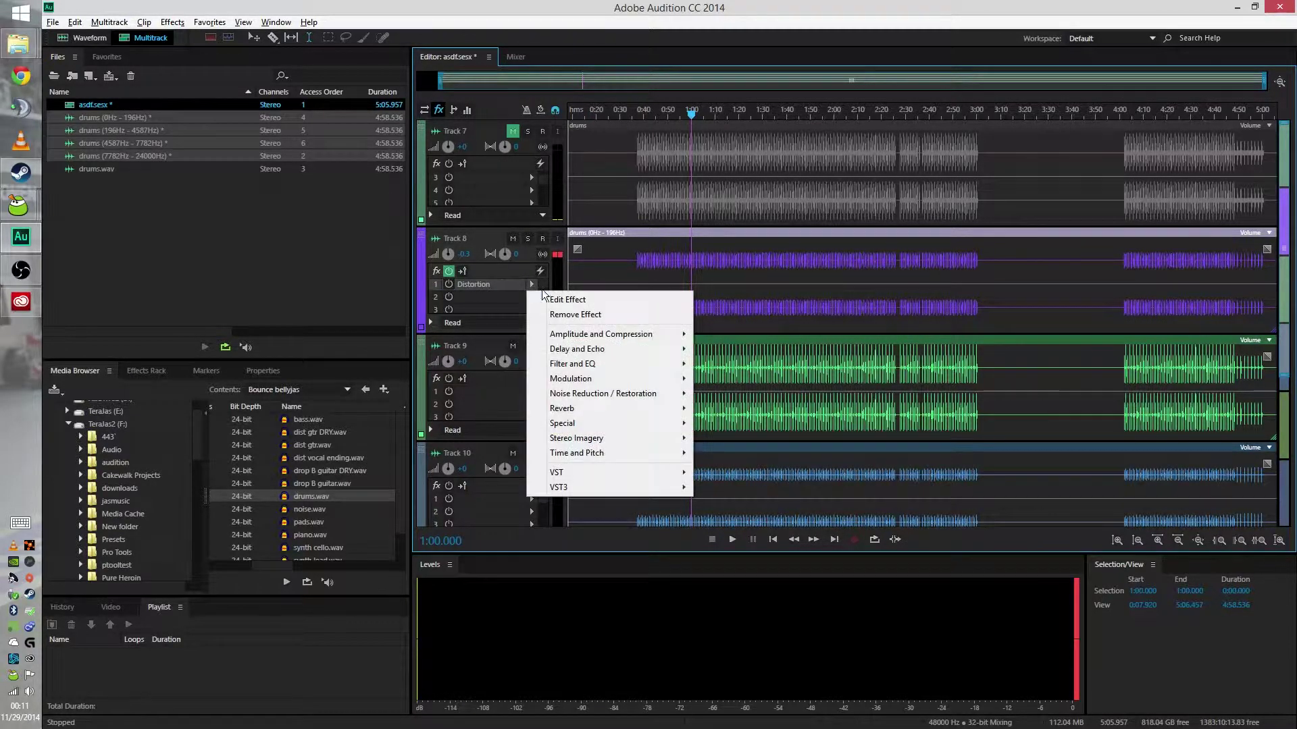
click(571, 315)
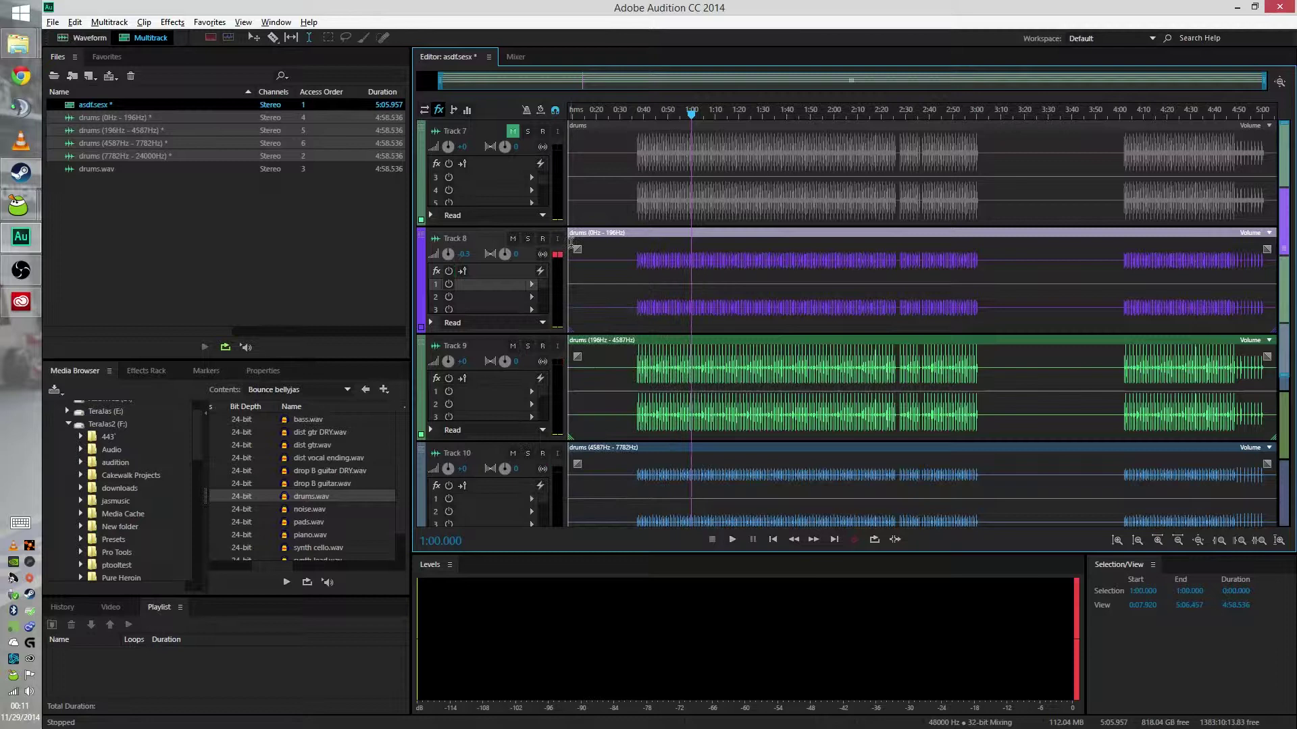
- Play the session and in the Mixer set Track 9 to -9.5 dB, Track 10 to -1.8 dB, Track 11 to 0.7 dB
key(space)
click(517, 55)
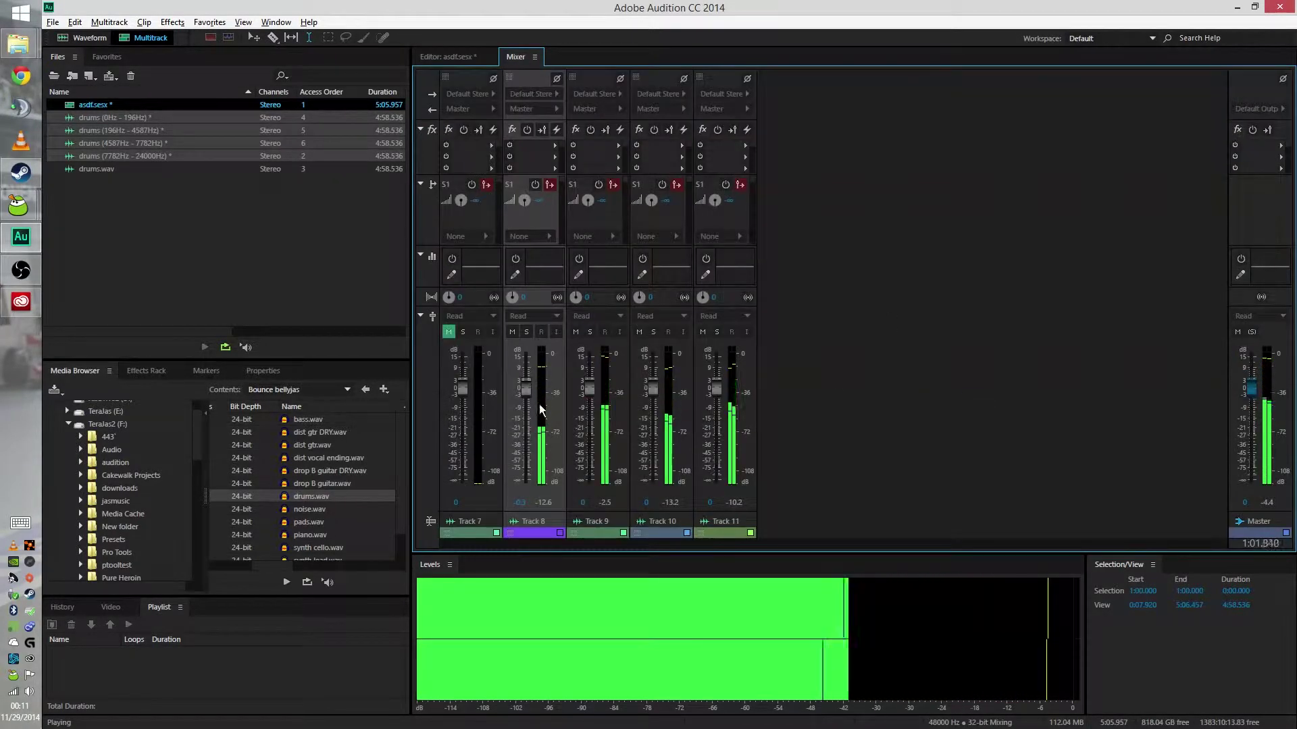
drag(587, 390, 593, 417)
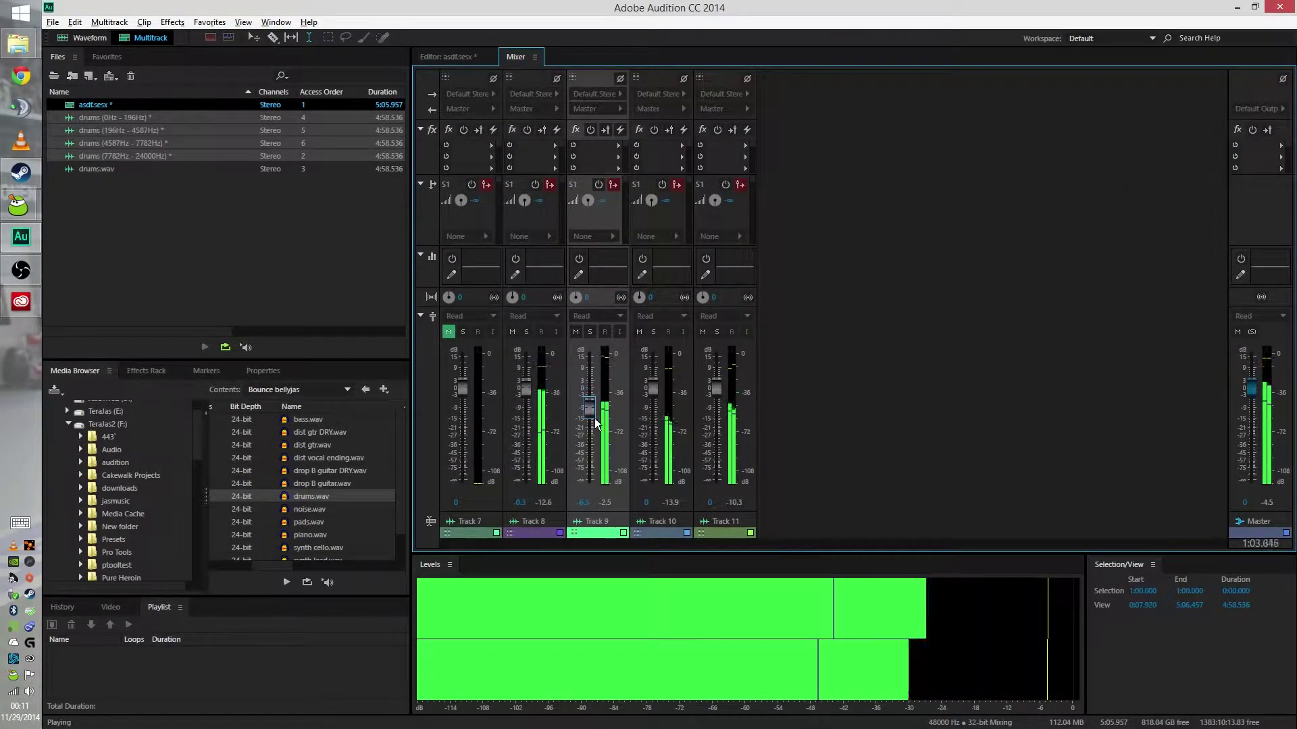
drag(653, 387, 718, 419)
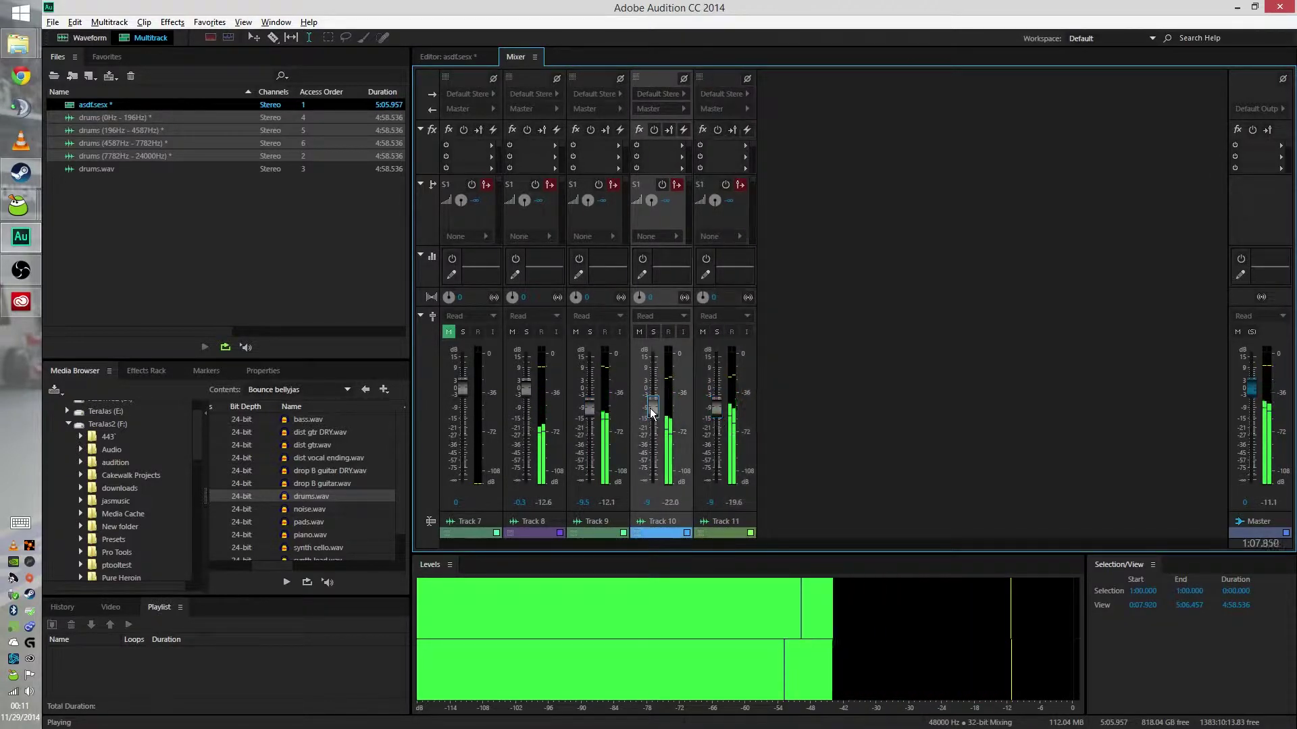
mouse_move(712, 405)
mouse_down()
mouse_move(716, 392)
mouse_move(653, 393)
mouse_move(720, 402)
mouse_up()
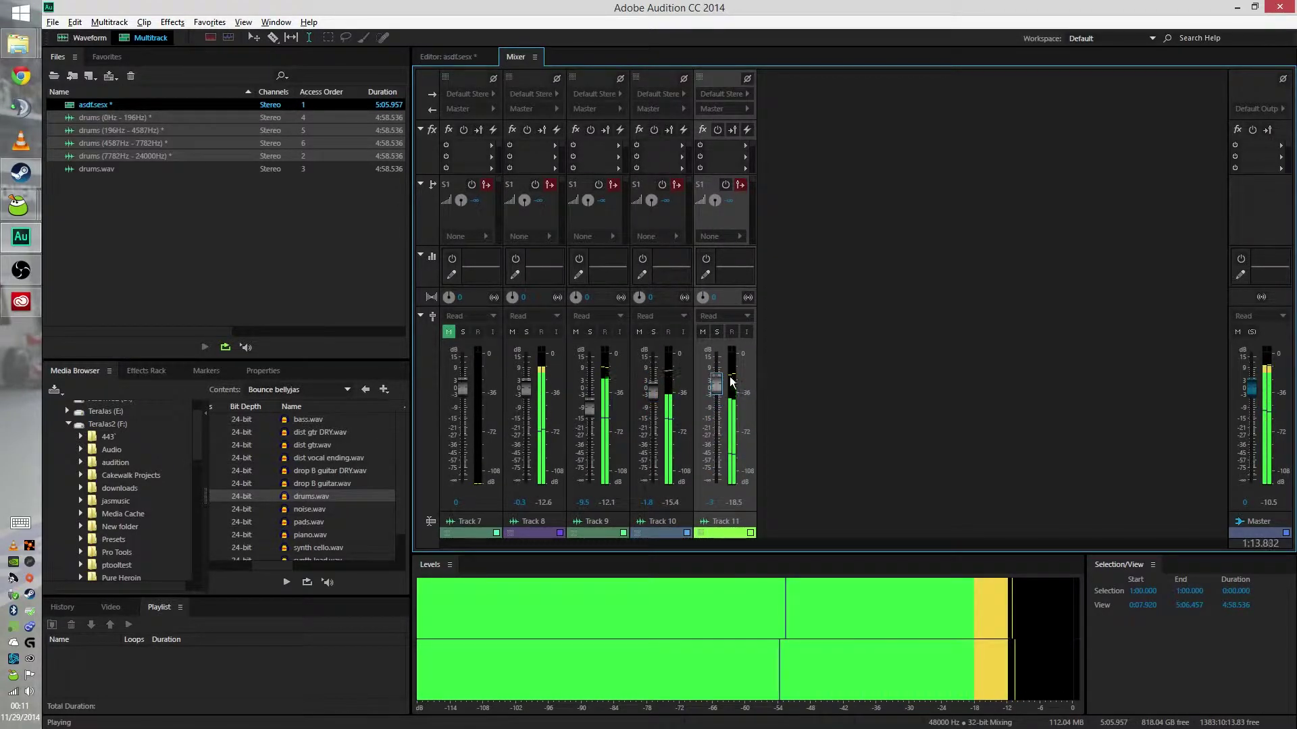
mouse_move(720, 400)
mouse_down()
mouse_move(727, 368)
mouse_move(717, 393)
mouse_up()
- Stop playback, sort the Media Browser files by name and select bass.wav
key(space)
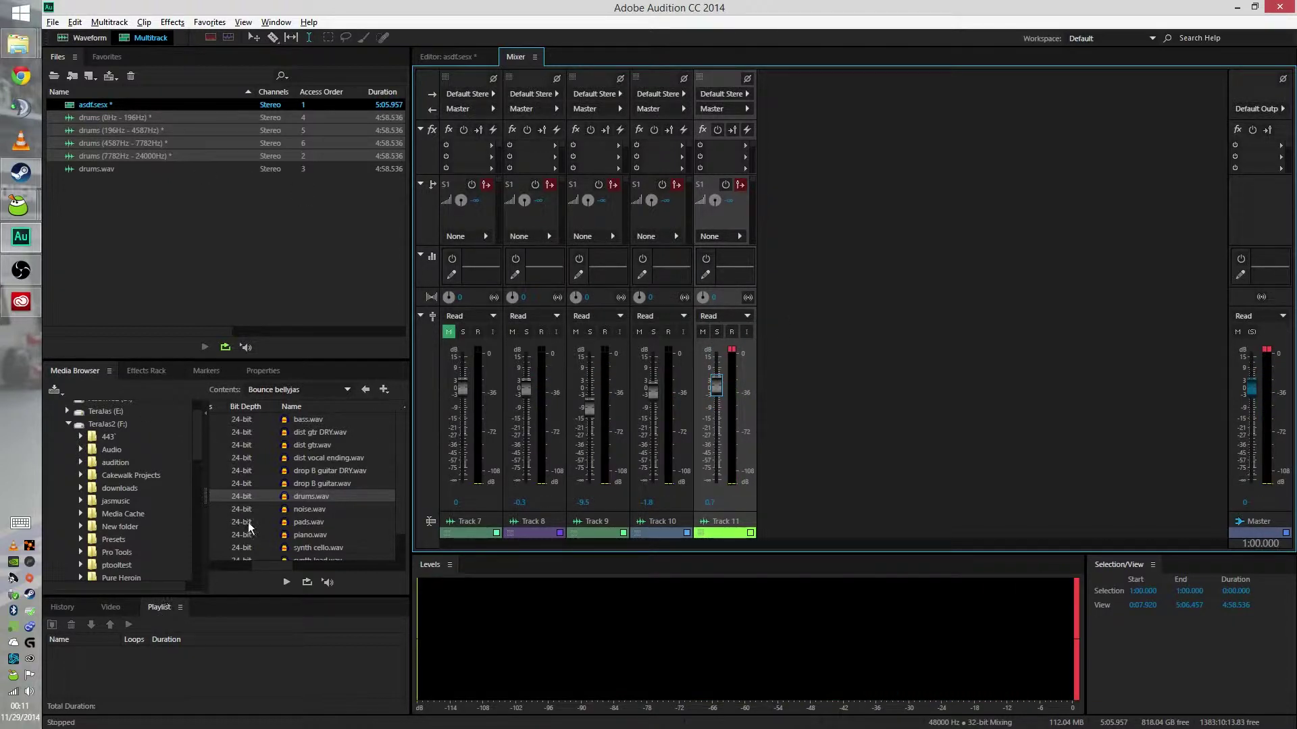
click(341, 522)
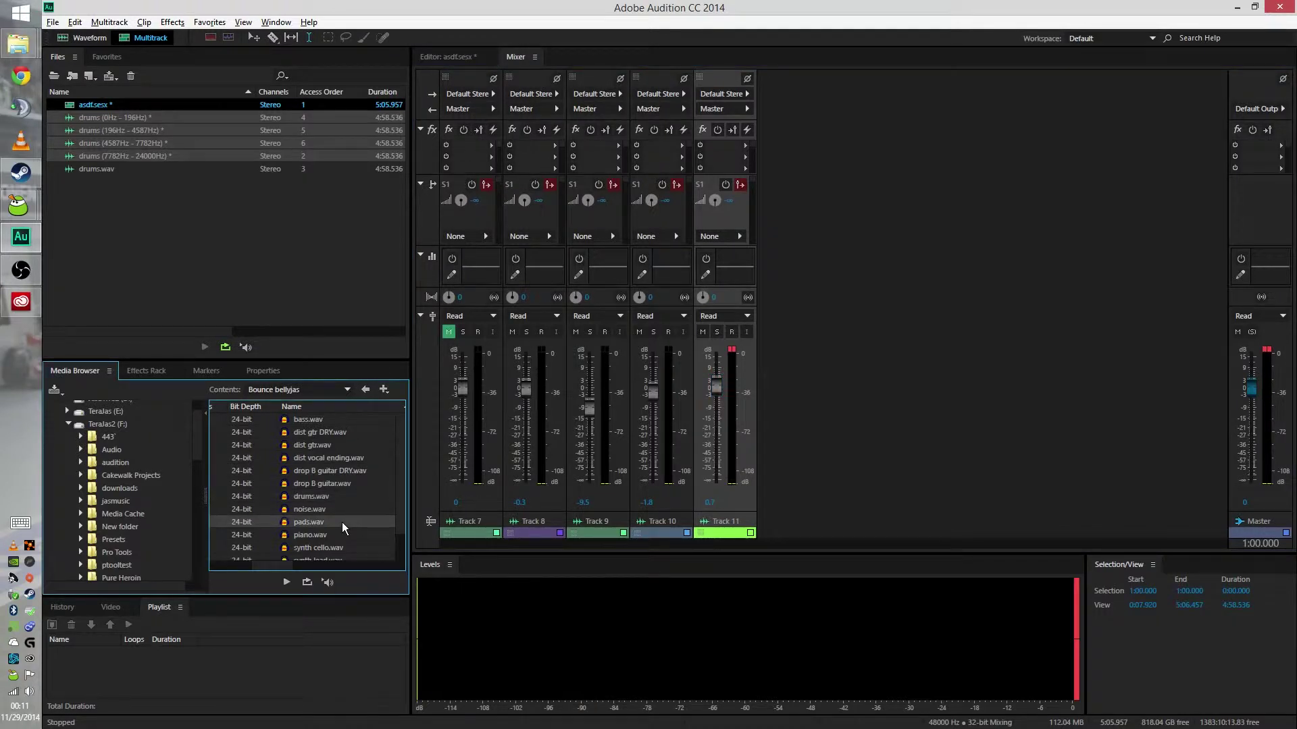
click(334, 536)
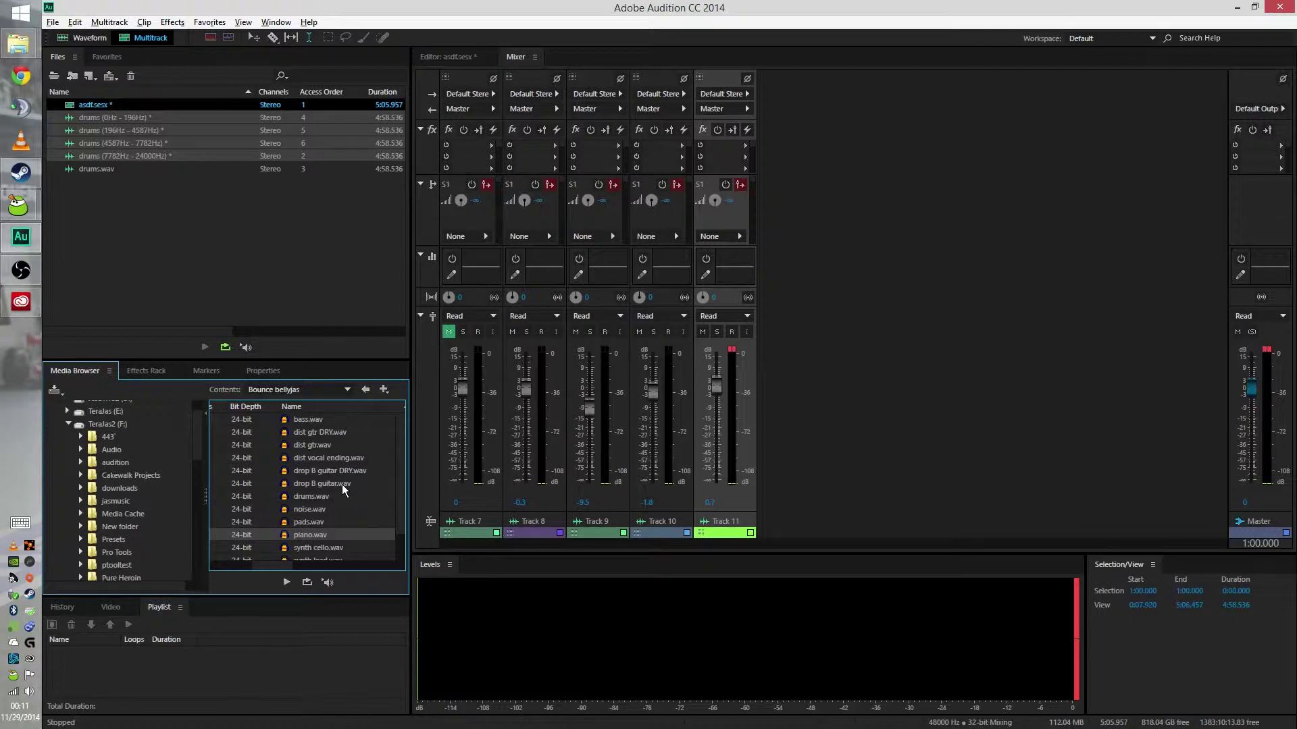
click(312, 408)
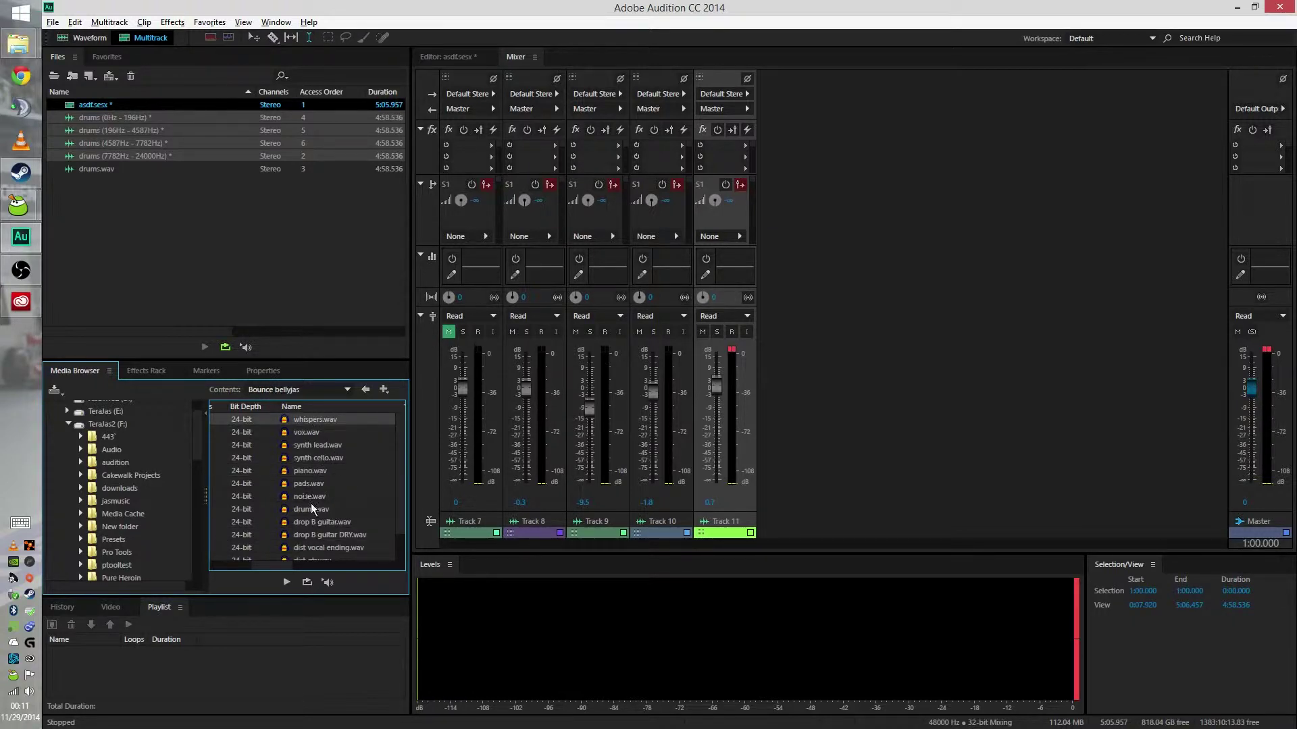
click(333, 497)
scroll(334, 497, down, 1)
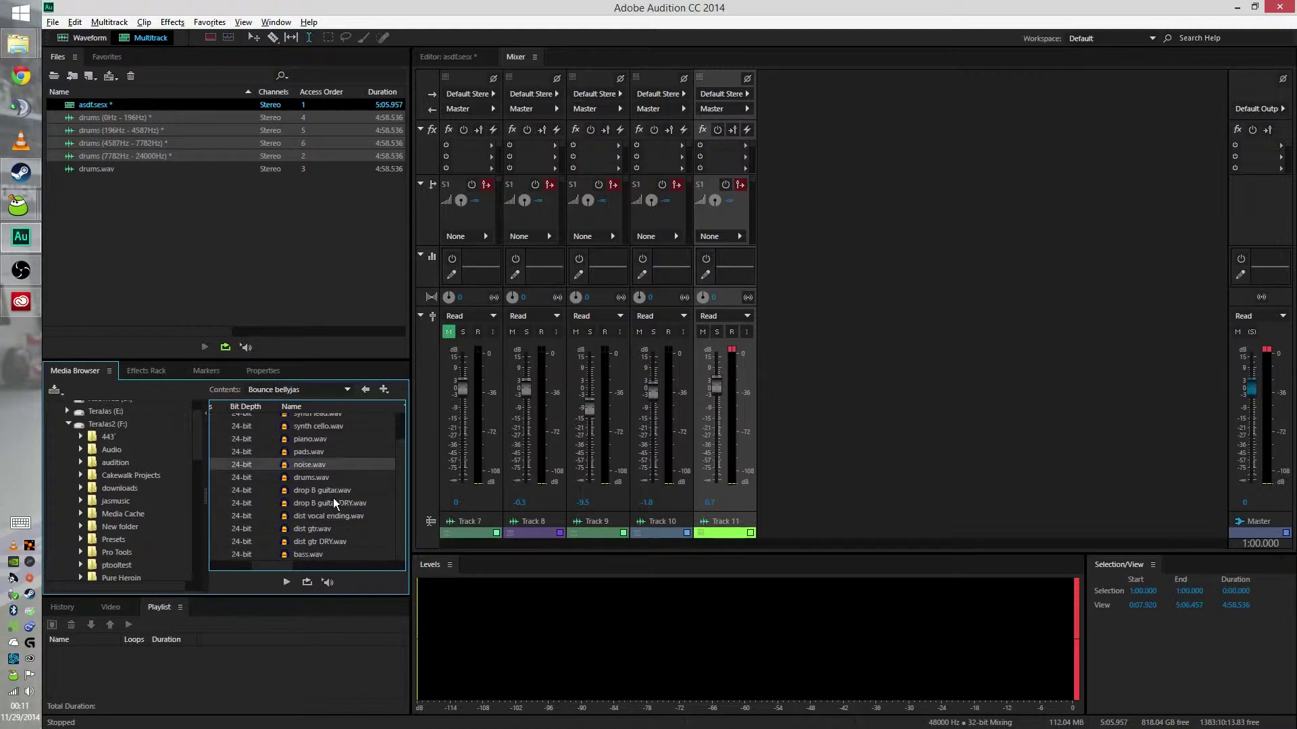
click(309, 555)
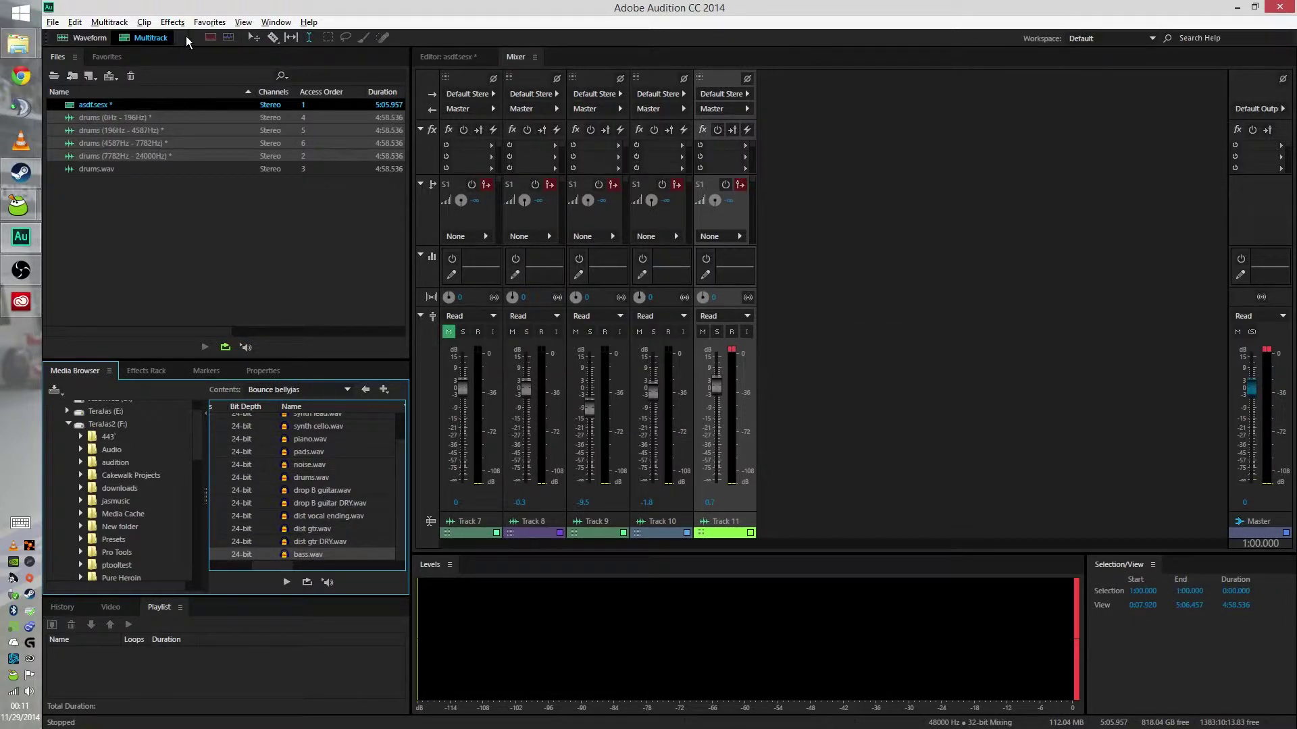
click(453, 57)
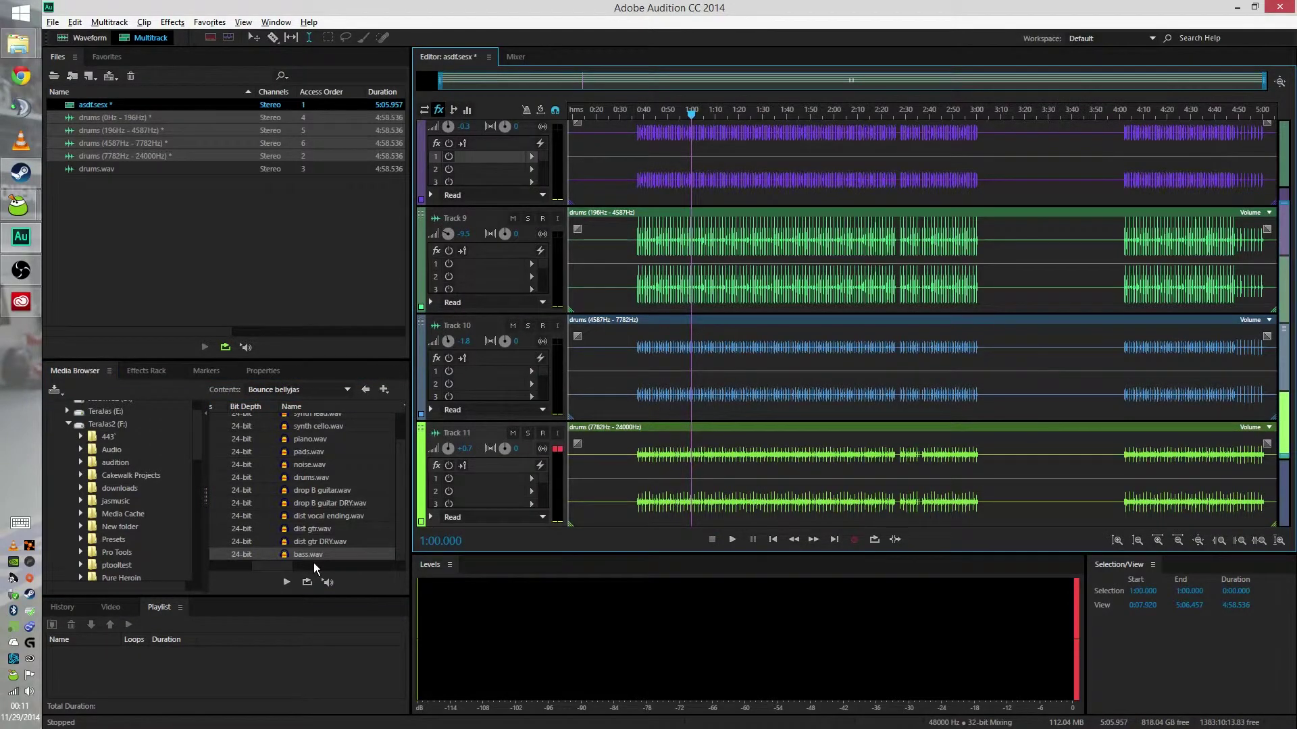
drag(313, 561, 600, 446)
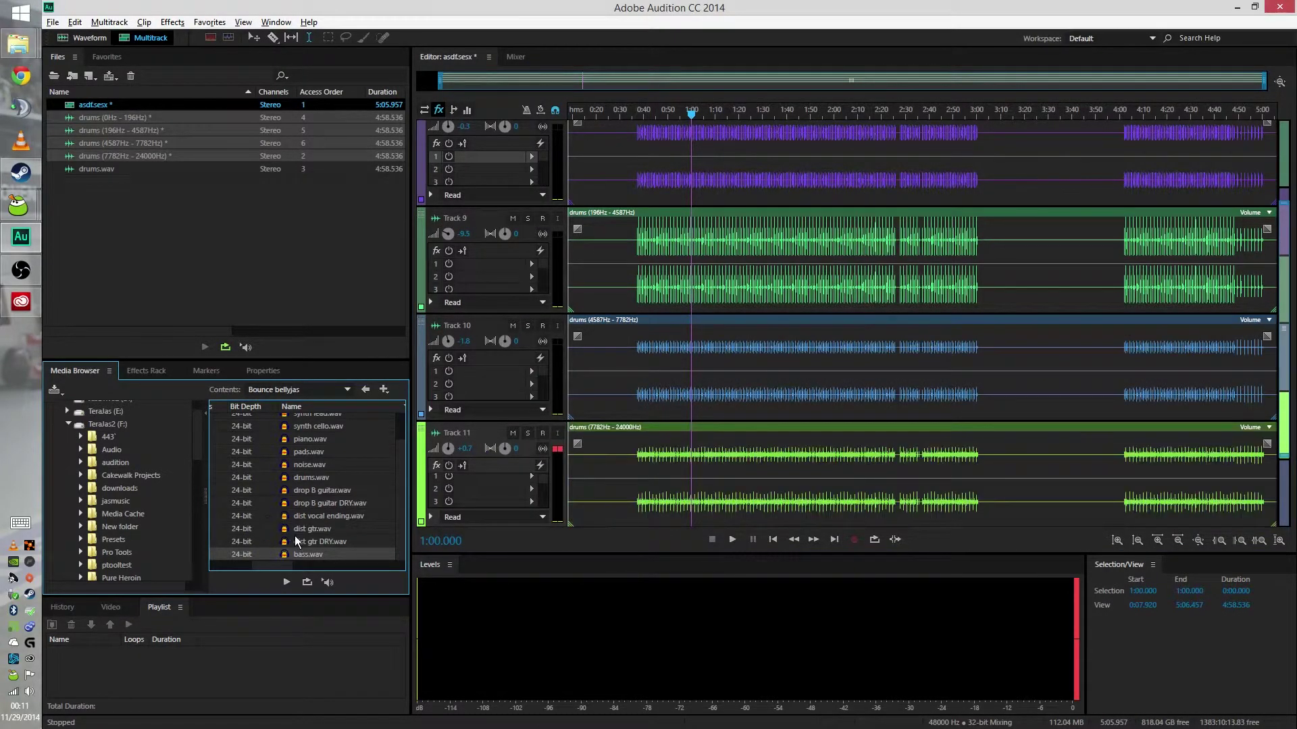
scroll(770, 387, down, 2)
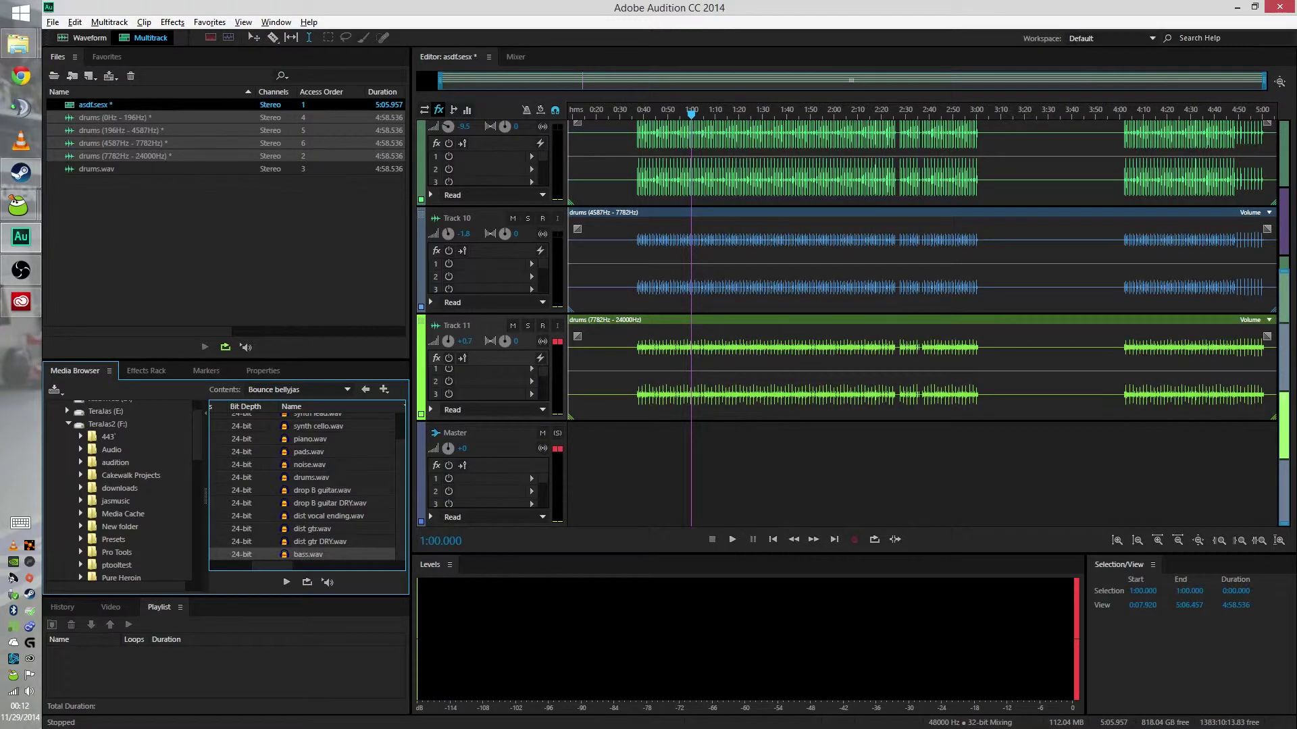
scroll(1045, 316, up, 2)
scroll(1020, 336, down, 2)
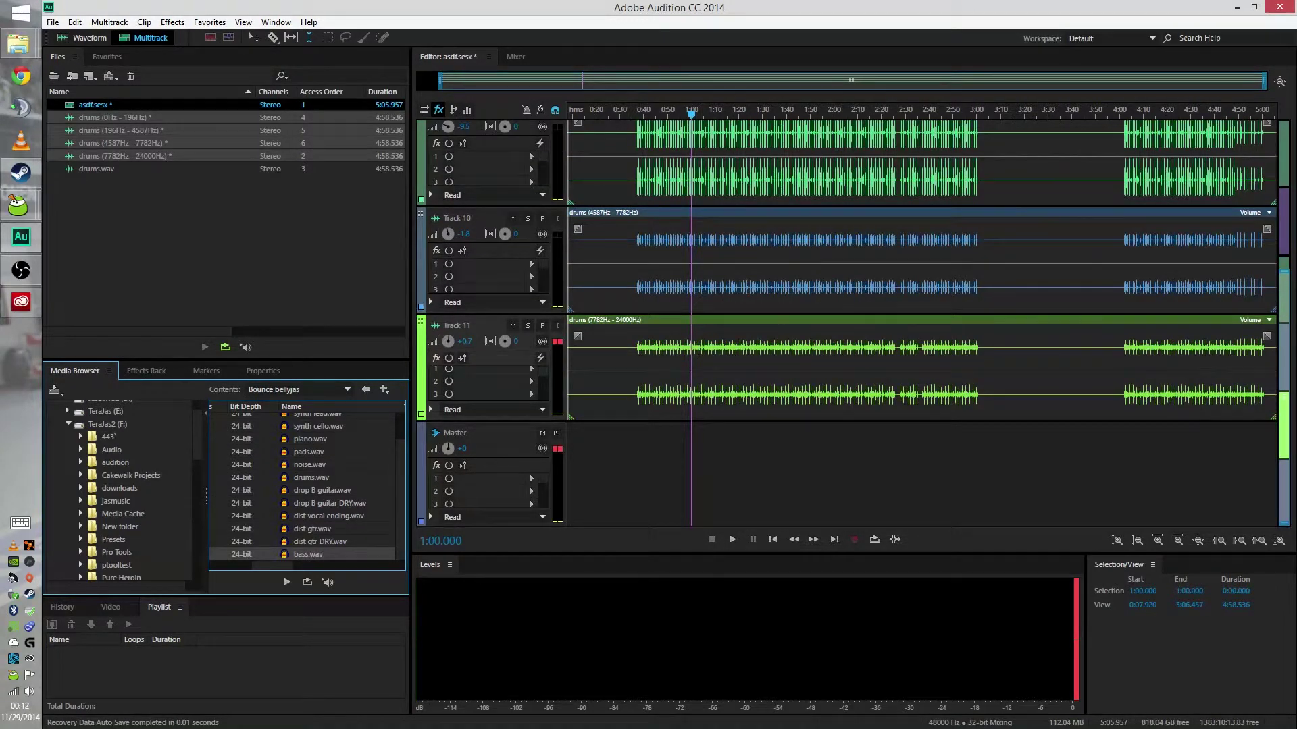